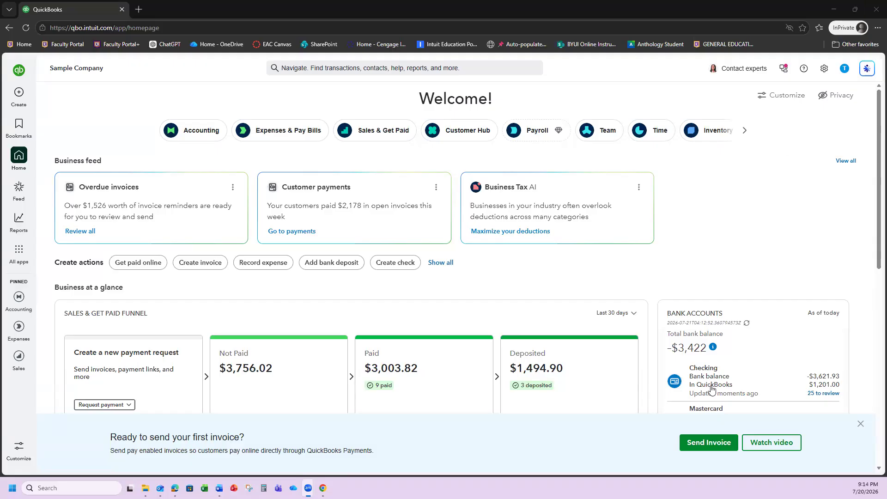
Dismiss the banner about sending a first invoice and open the bank transactions in Accounting
click(860, 423)
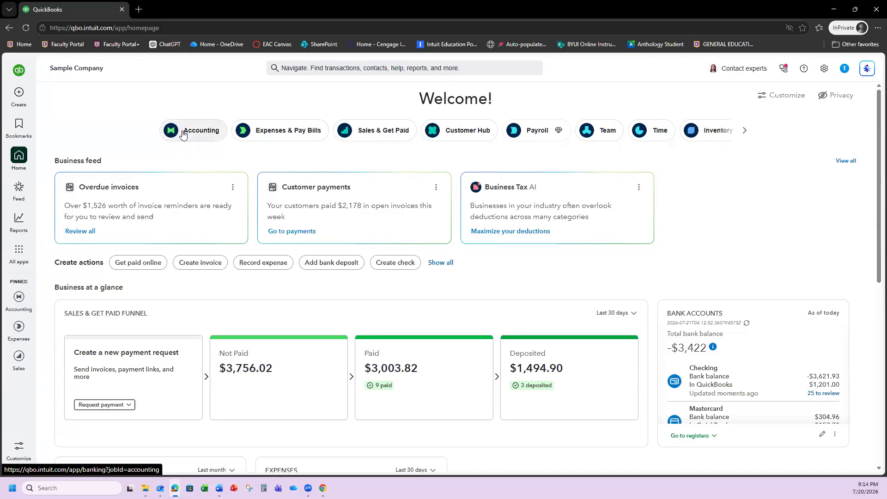
mouse_move(20, 308)
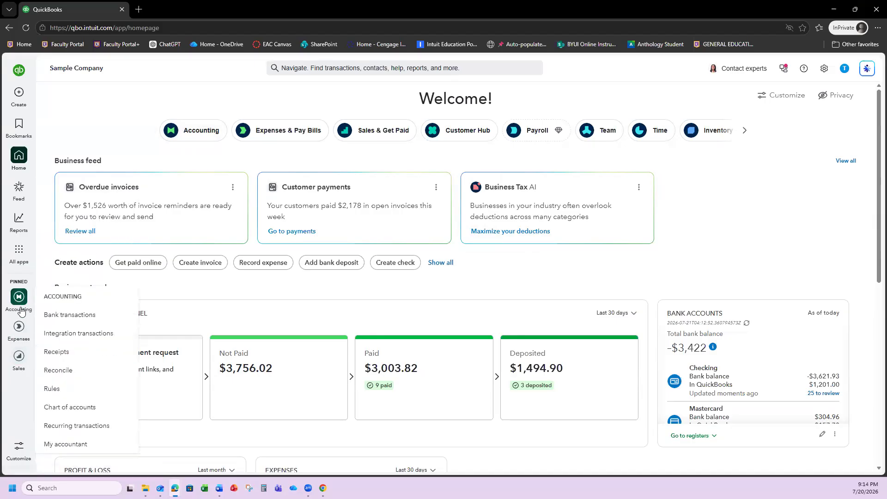
click(200, 135)
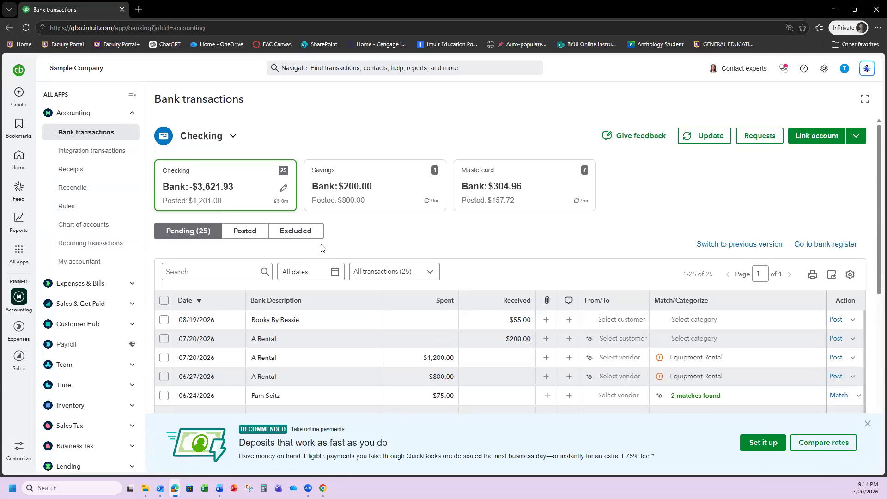
Record a bank deposit into Checking that includes the Cool Cars and Freeman Sporting Goods payments, and save and close it
click(18, 100)
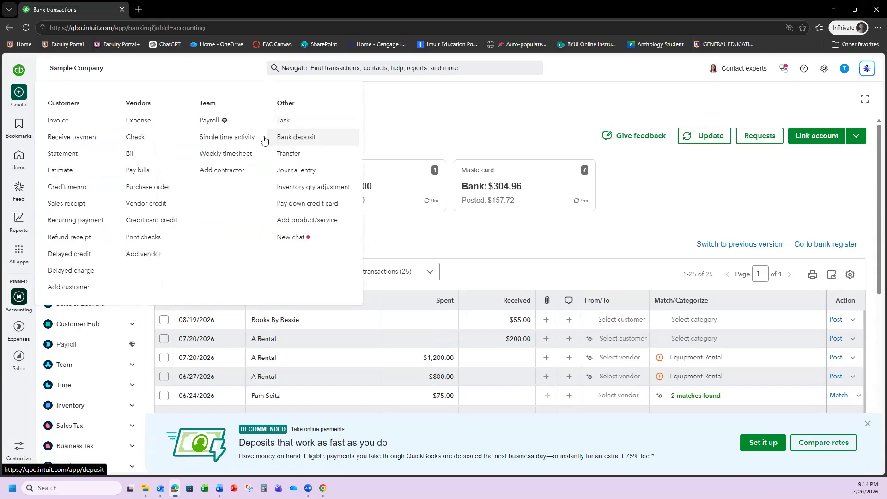
click(289, 138)
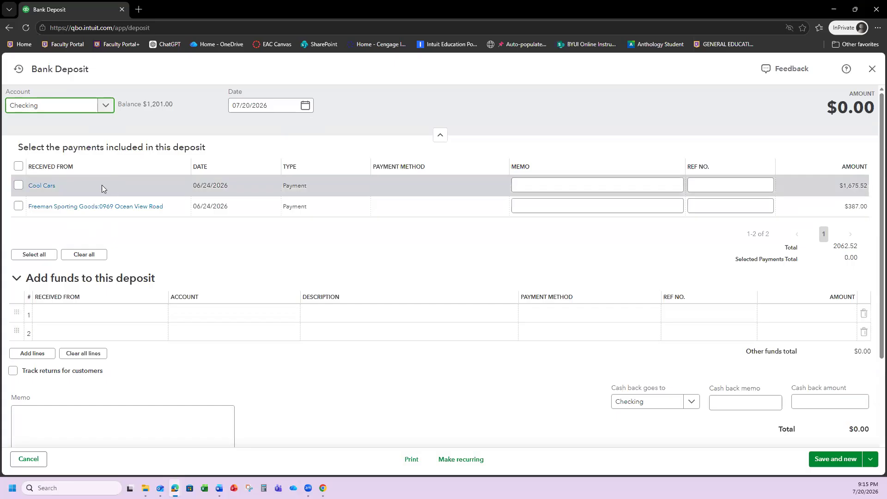
click(19, 186)
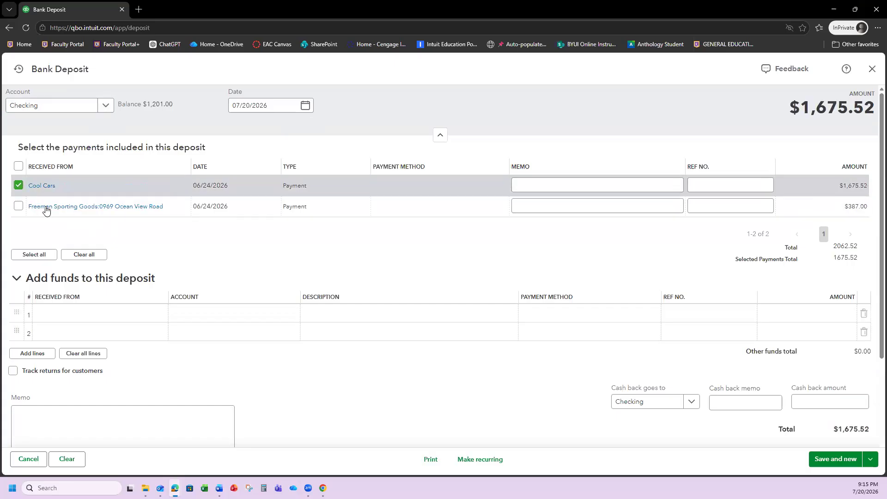
click(20, 207)
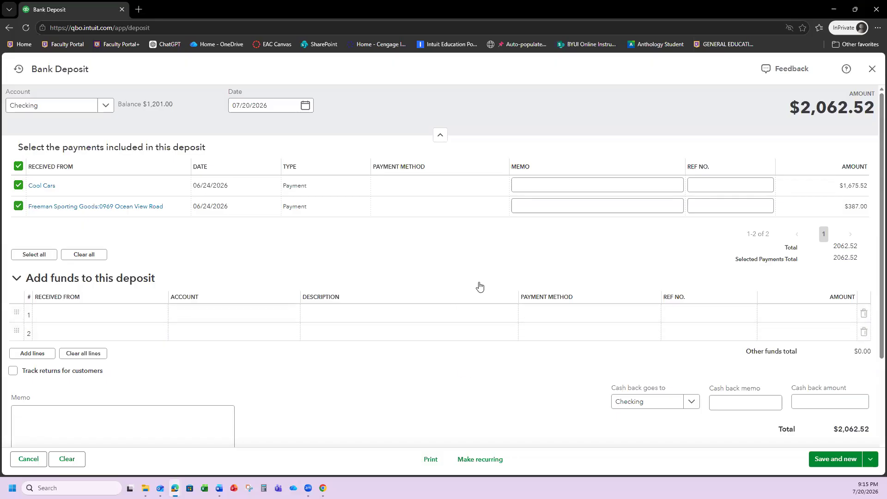
click(659, 406)
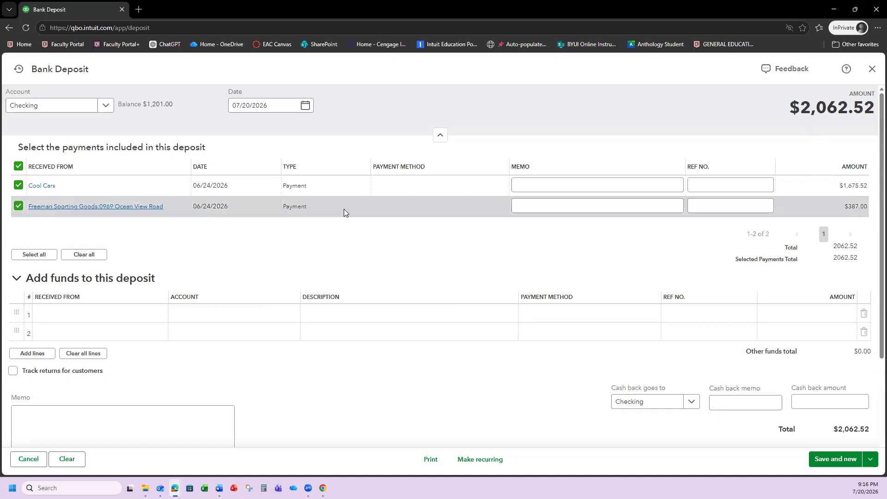
click(871, 460)
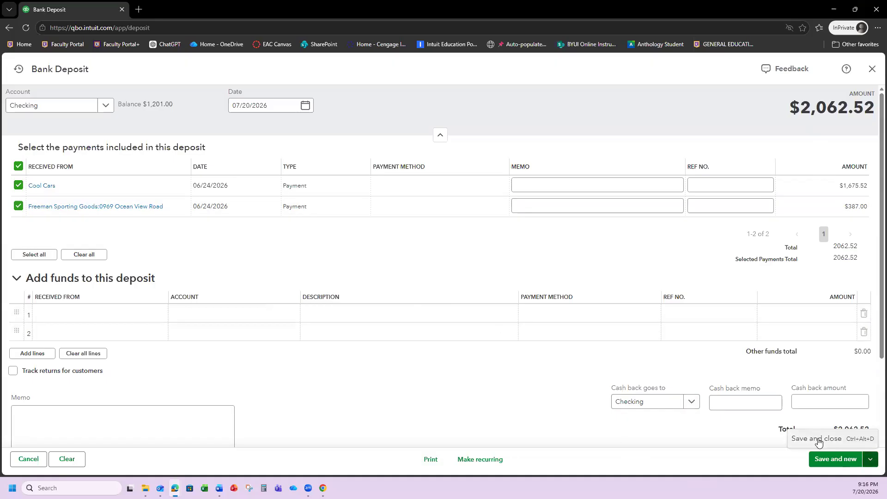
click(818, 442)
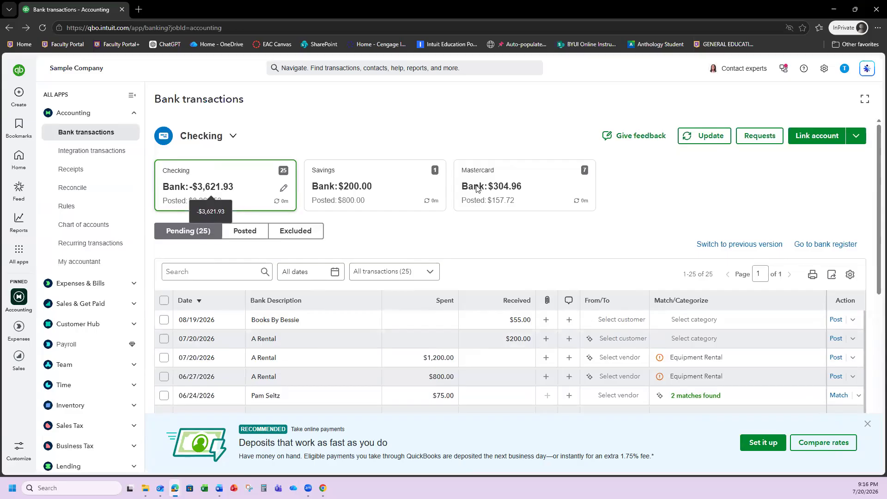
Open the Checking account's register from the chart of accounts and review its transactions down to the opening balance and back
click(824, 68)
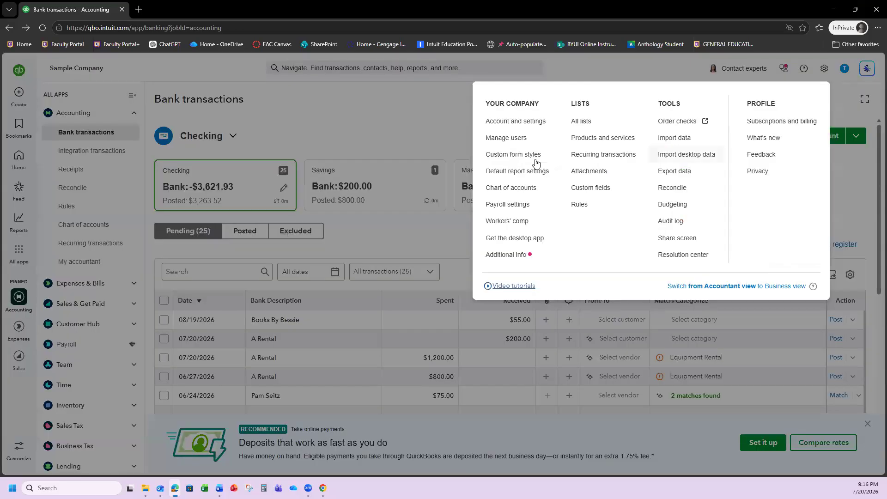
click(513, 190)
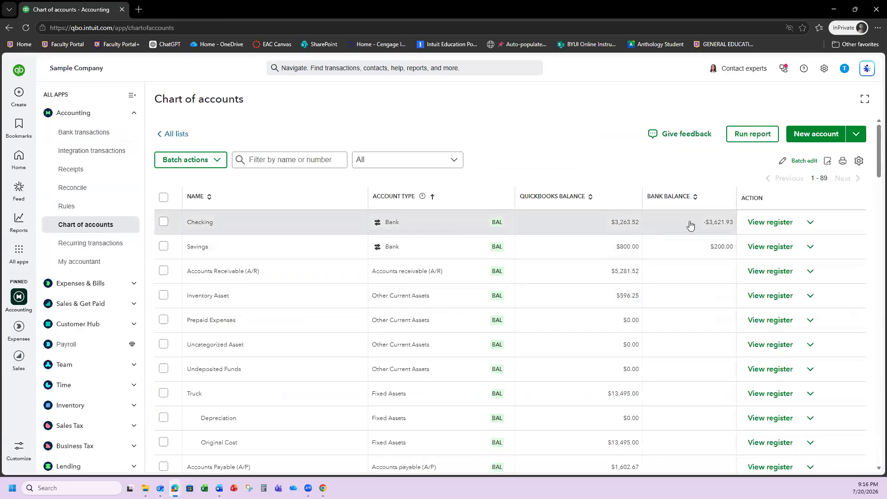
click(770, 223)
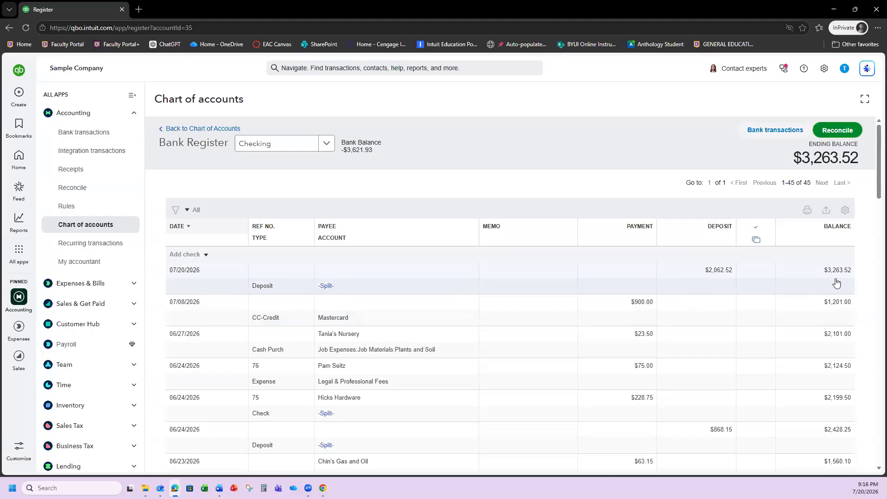
scroll(826, 288, down, 8)
scroll(825, 289, down, 8)
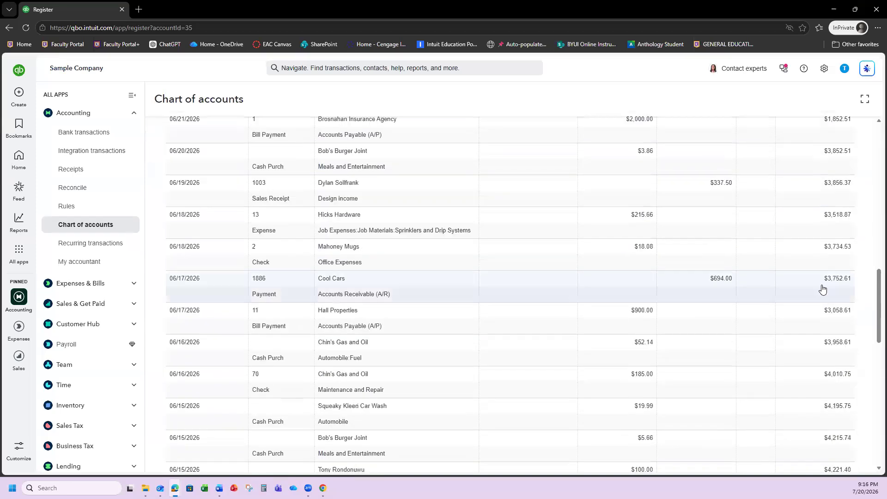
scroll(732, 347, down, 15)
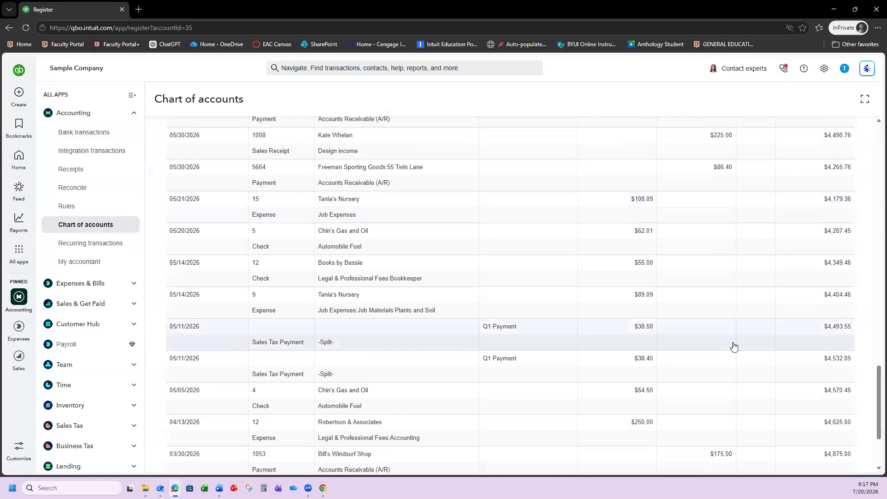
scroll(734, 346, down, 3)
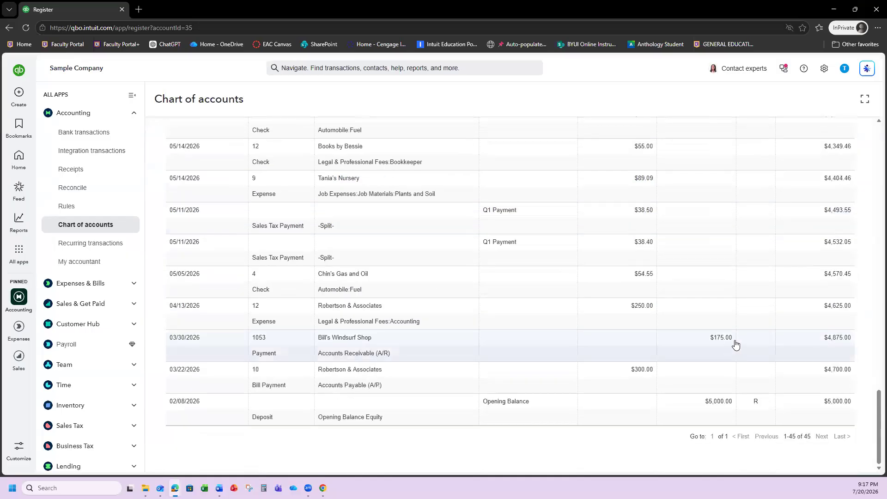
mouse_move(756, 405)
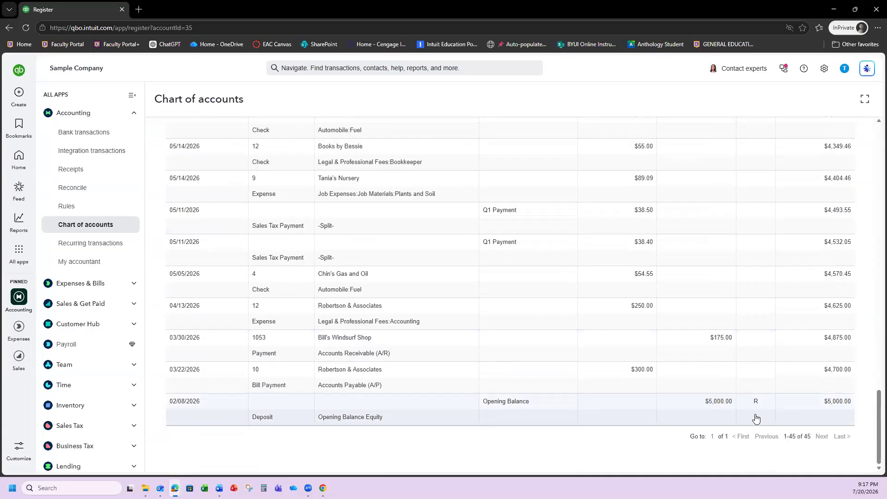
scroll(756, 413, up, 4)
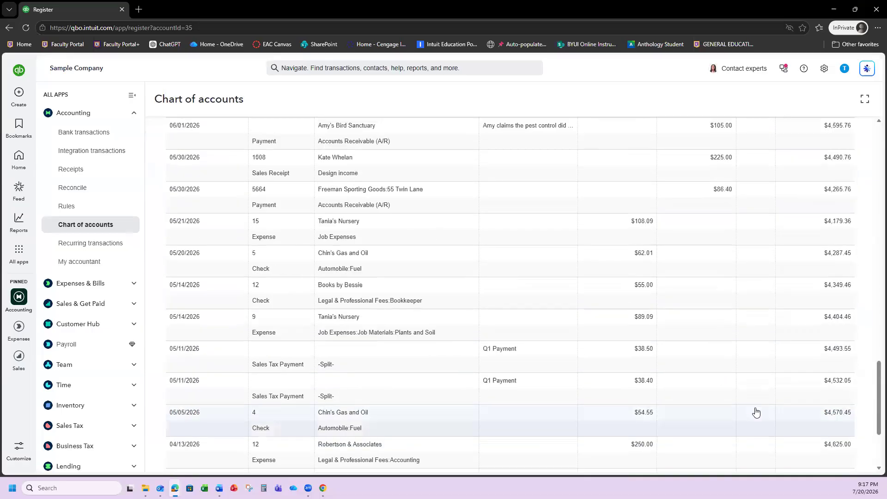
scroll(756, 411, up, 20)
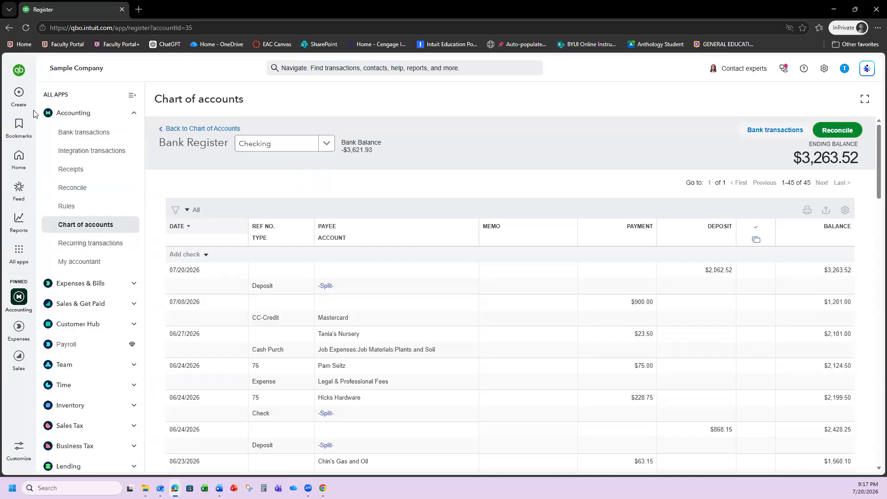
Create a new funds transfer from the Savings account to the Checking account
click(19, 92)
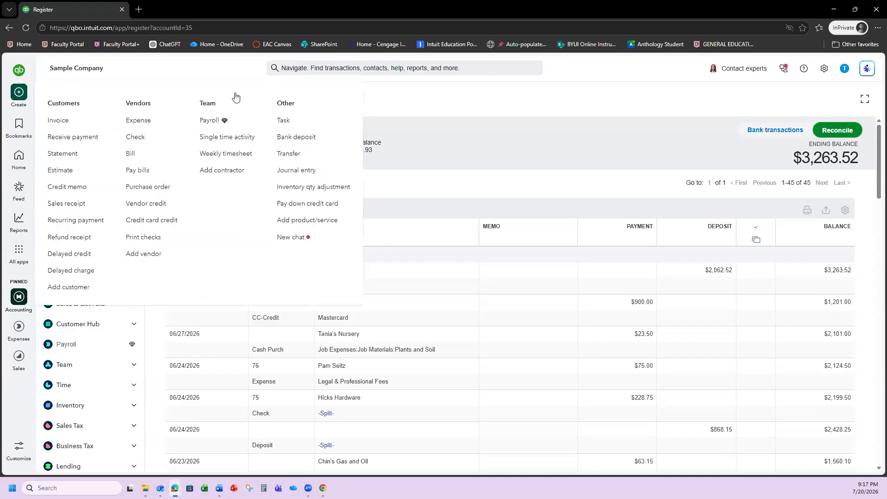
click(287, 156)
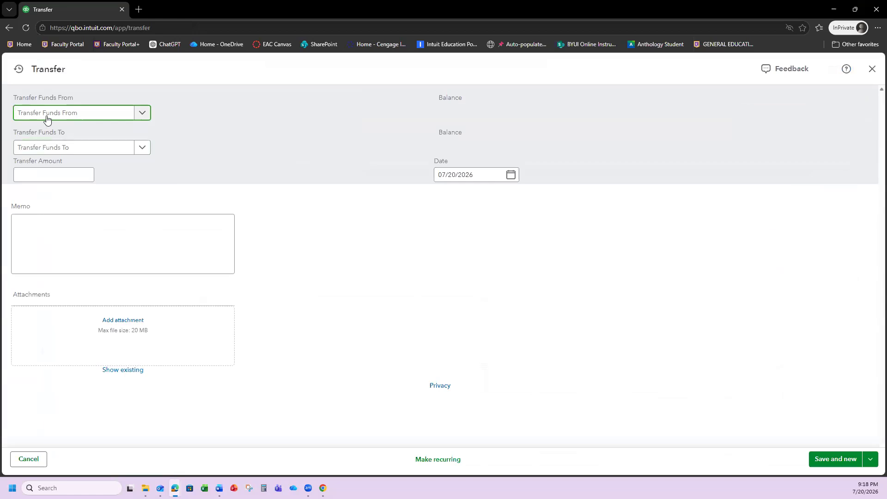
click(143, 113)
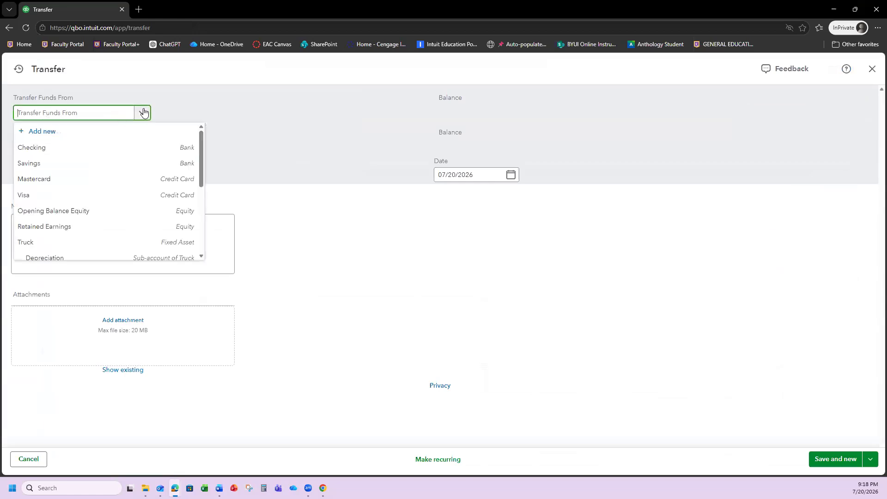
click(44, 165)
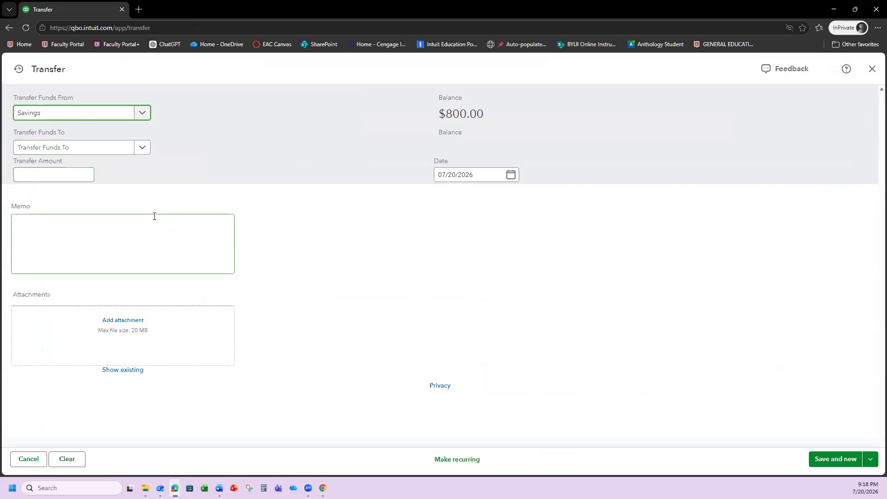
click(143, 147)
click(55, 182)
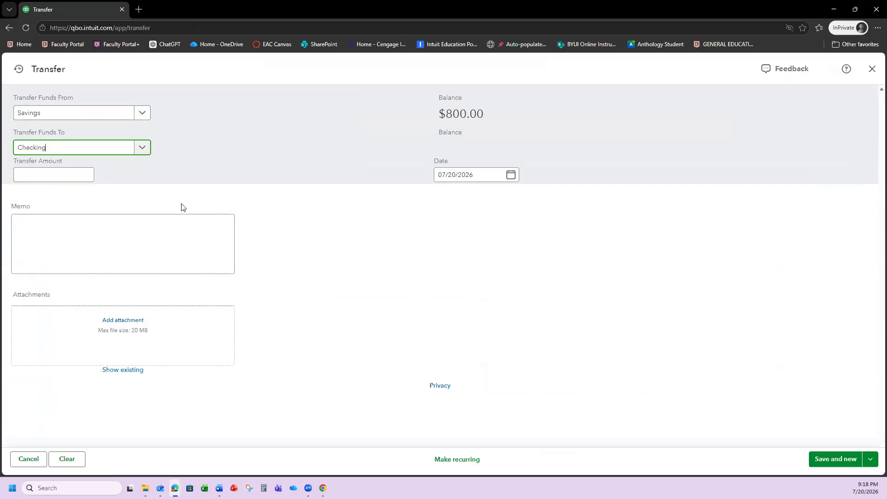
Set the transfer amount to $500.00, and save and close the transfer
click(62, 177)
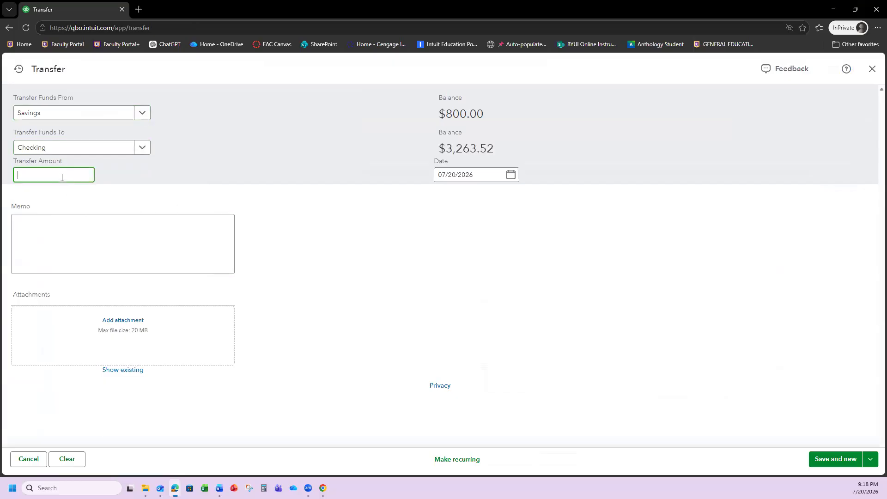
text(500)
click(334, 142)
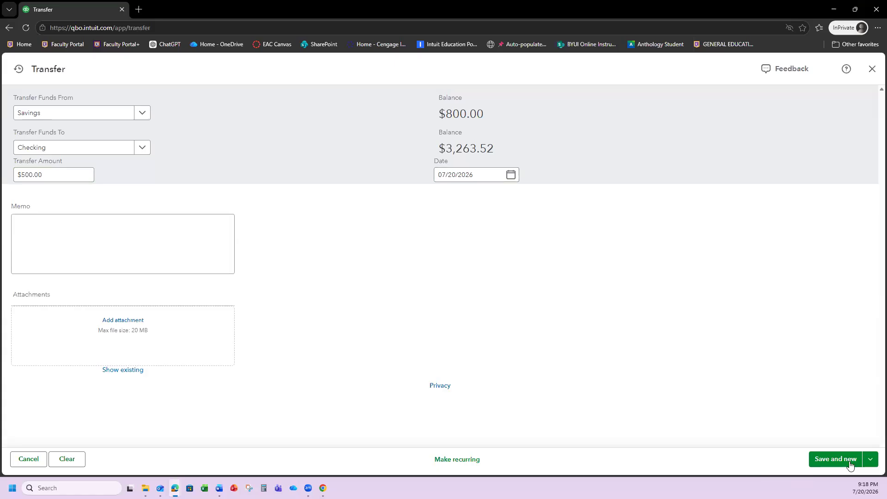
click(870, 460)
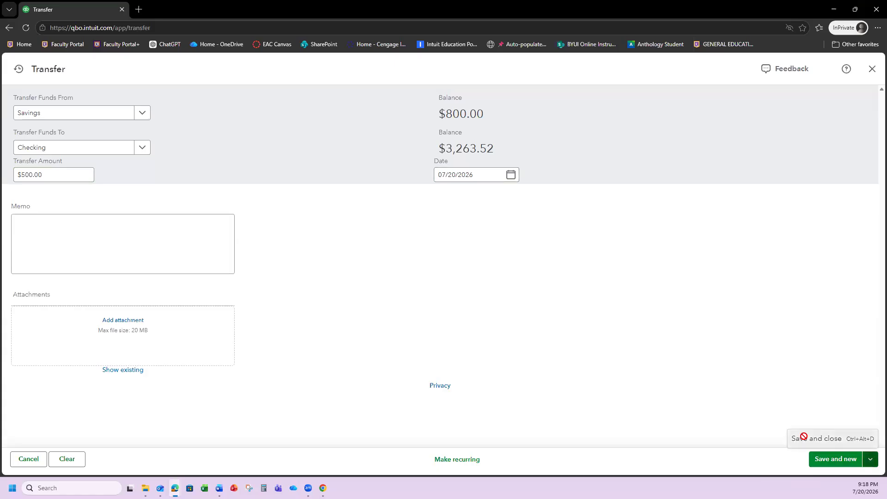
click(802, 439)
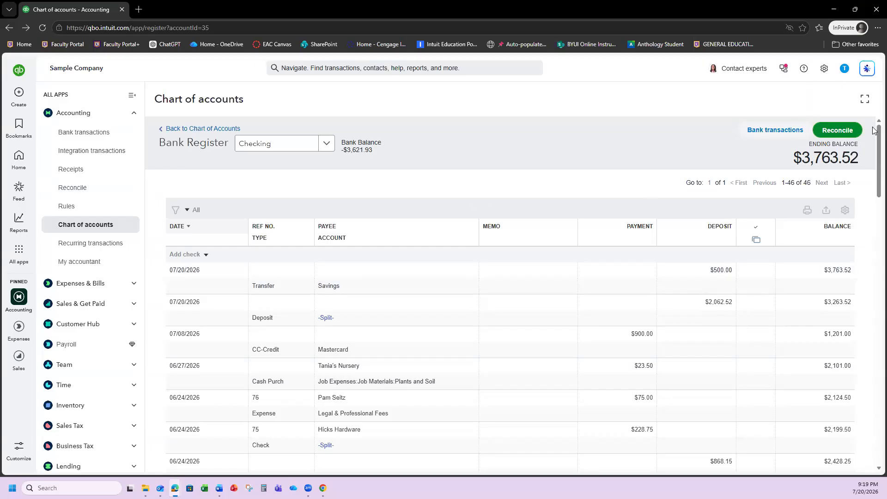
Return to the chart of accounts and start a new account named Owner's Equity
click(201, 130)
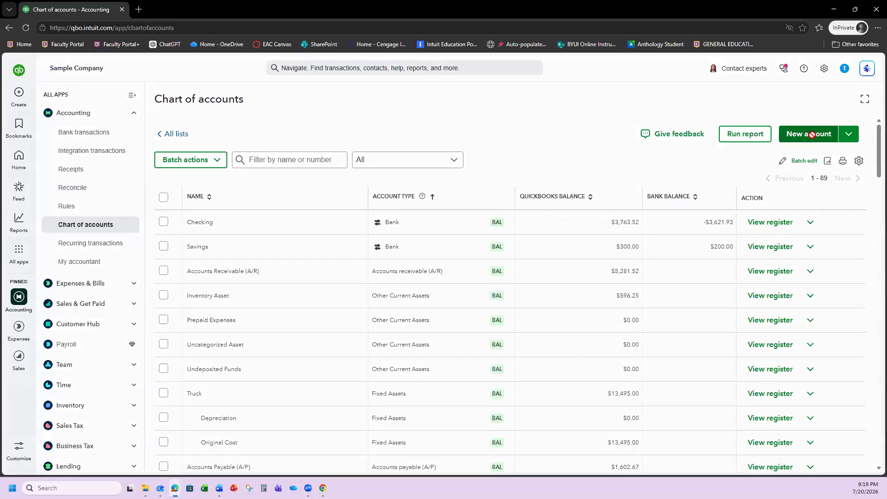
click(811, 135)
click(662, 106)
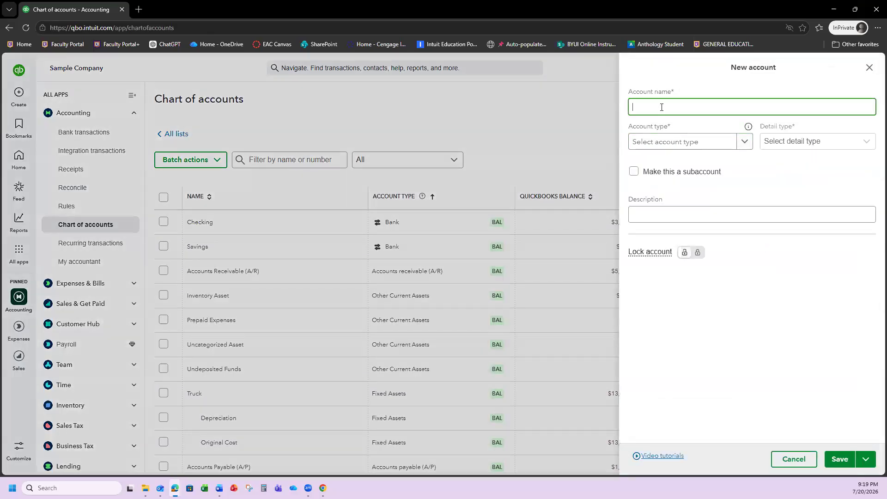
text(Owner's Equity)
Set the new account's type to Equity and its detail type to Owner's Equity
click(744, 141)
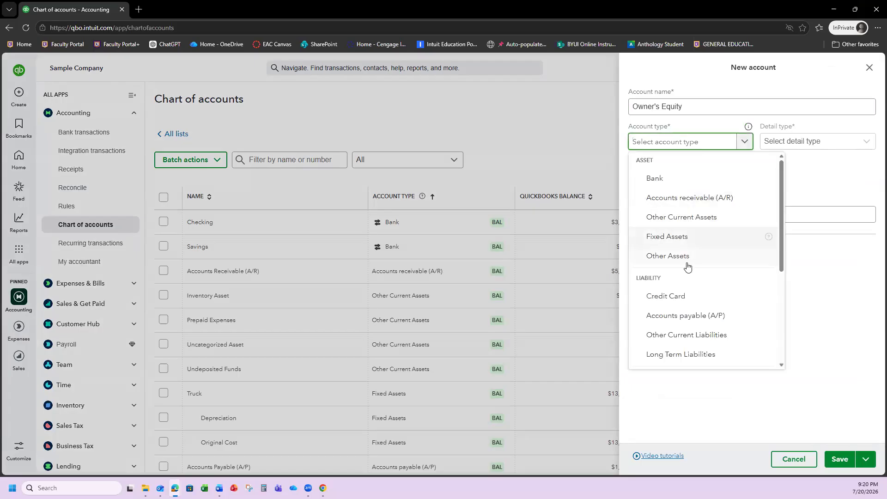
scroll(665, 254, down, 3)
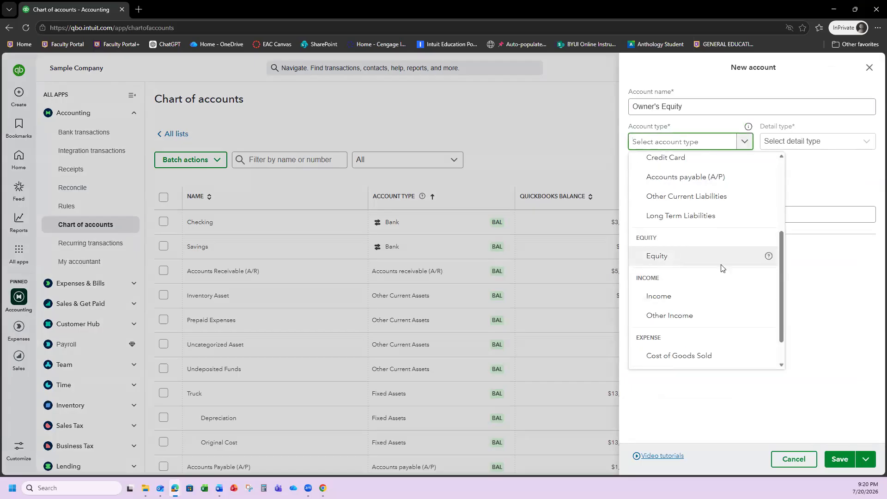
click(769, 256)
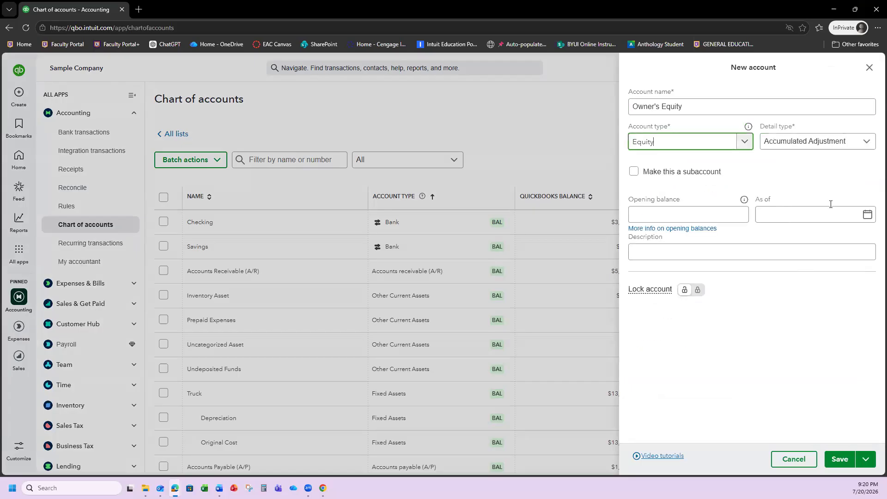
click(843, 146)
click(770, 275)
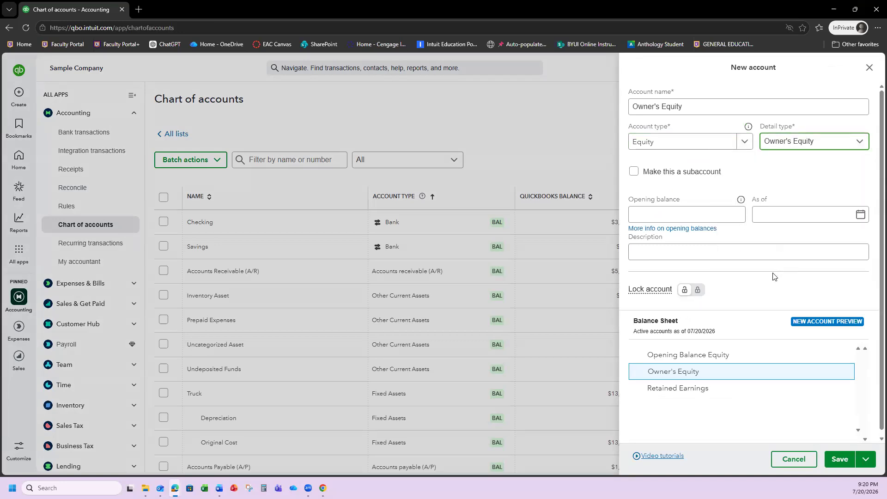
Set the Owner's Equity account's as-of date to 07/20/2026, leaving the opening balance blank, and save the new account
click(654, 216)
click(764, 216)
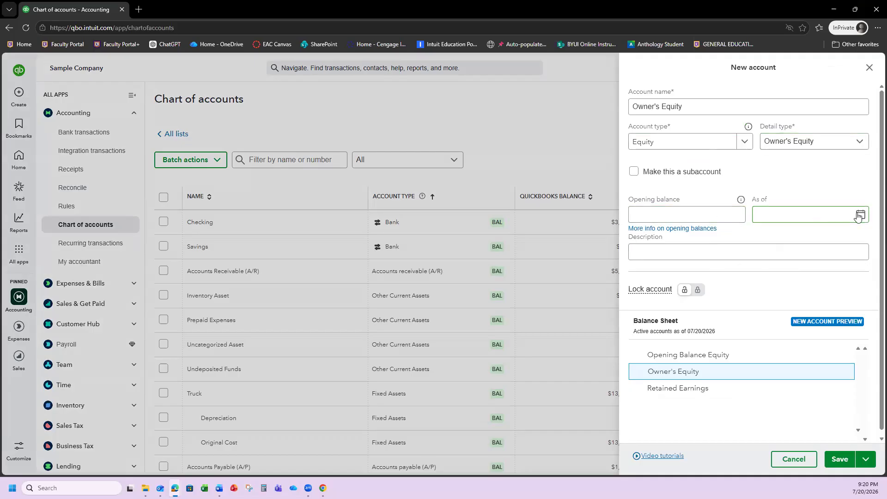
click(859, 215)
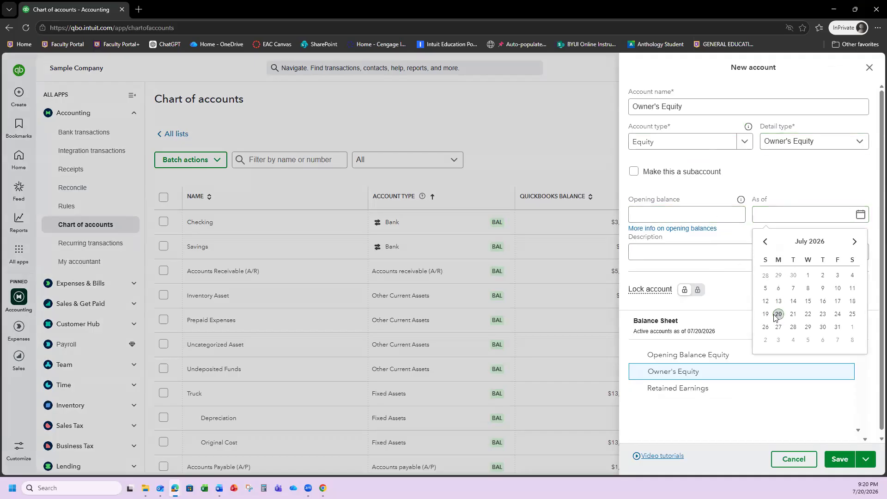
click(774, 315)
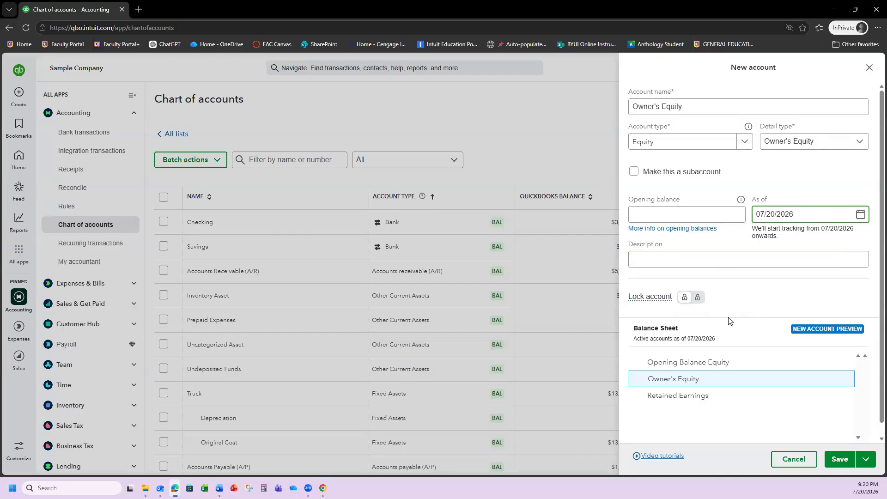
click(835, 463)
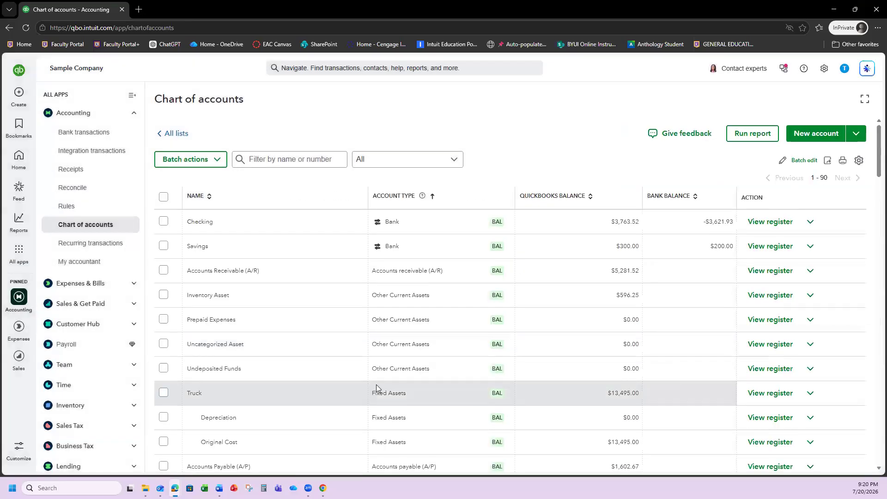
scroll(377, 388, down, 8)
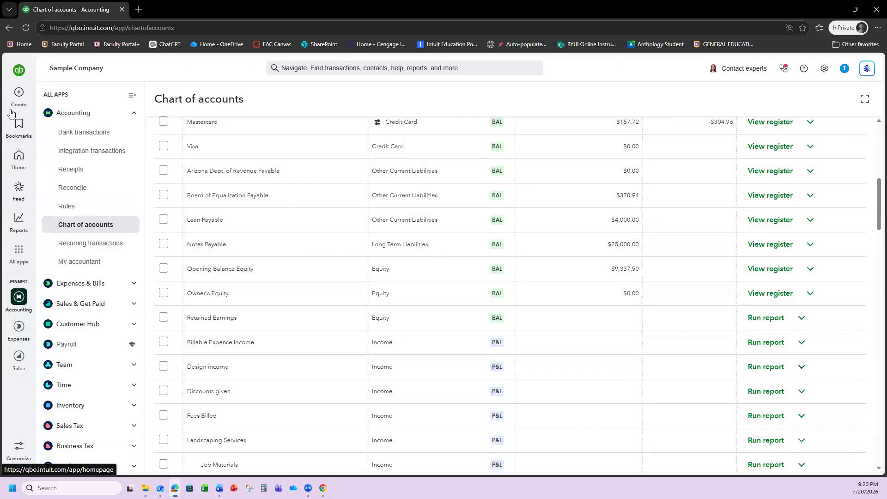
Start a new bank deposit into the Checking account and open the account choices for its first line
mouse_move(17, 102)
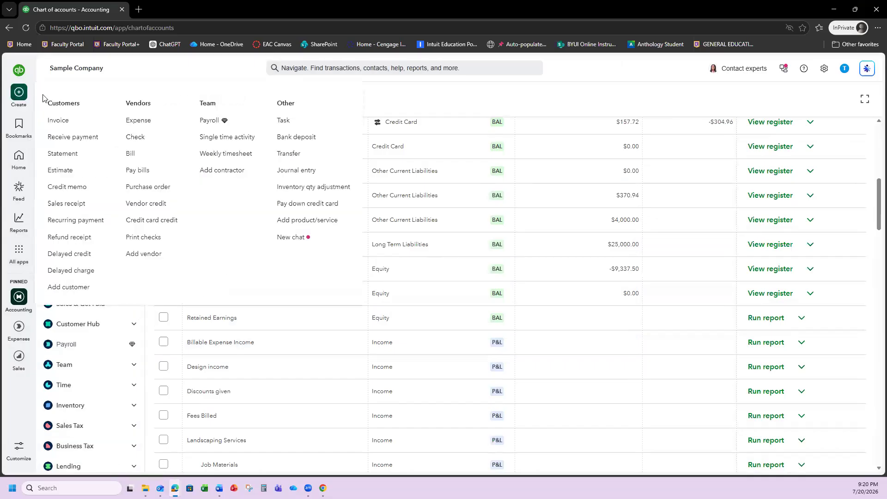
click(304, 139)
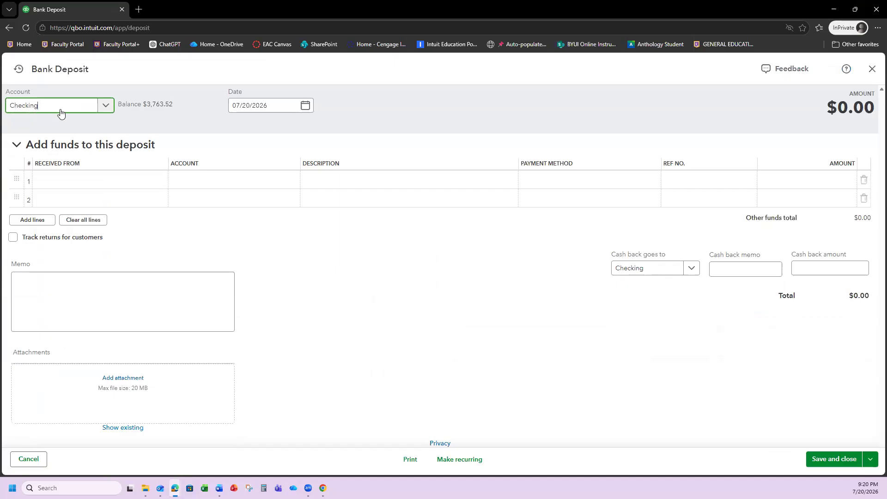
click(219, 183)
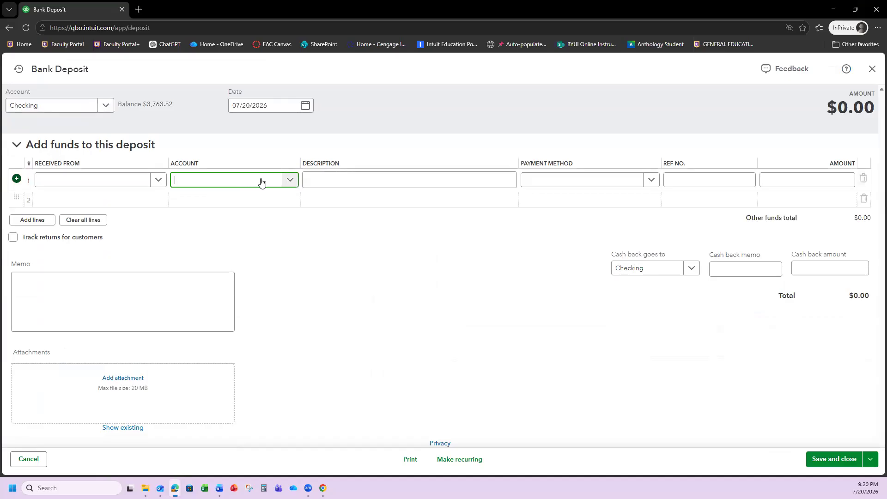
click(285, 179)
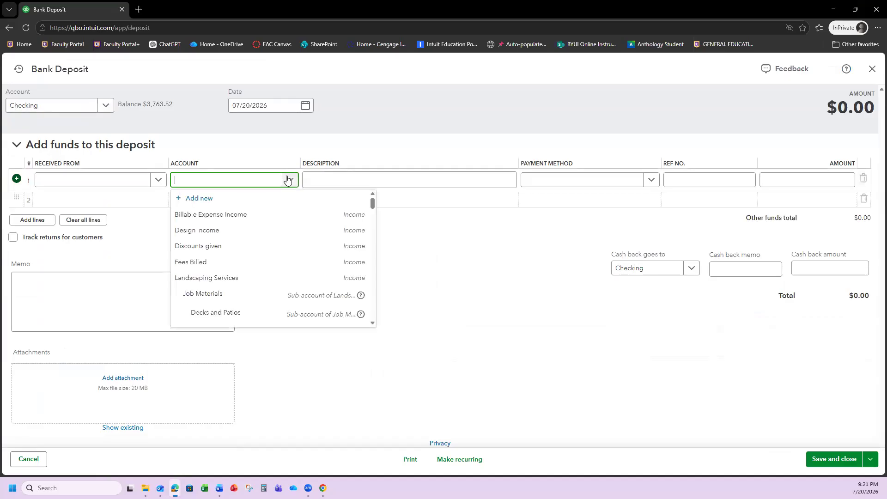
scroll(250, 230, down, 3)
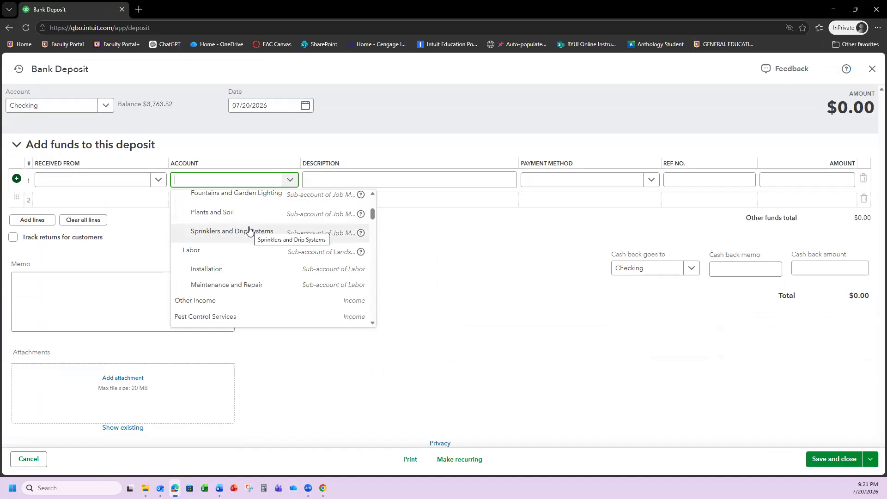
scroll(248, 230, down, 3)
scroll(248, 230, down, 8)
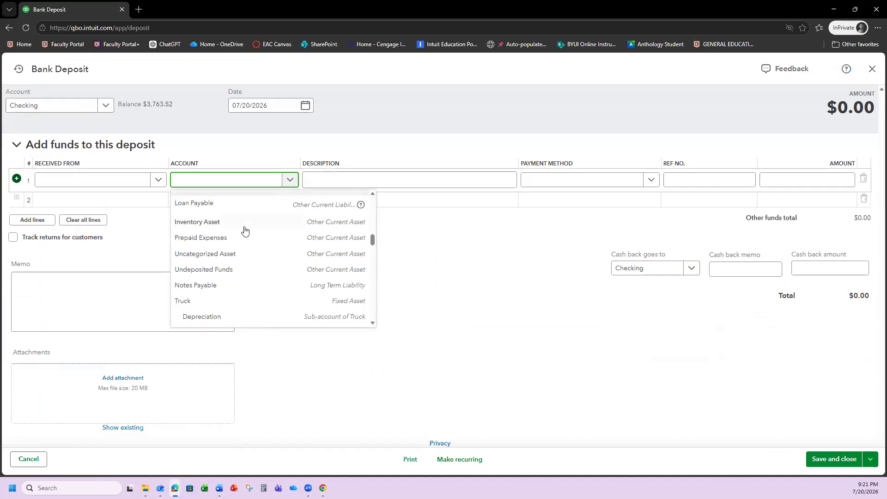
scroll(240, 231, down, 5)
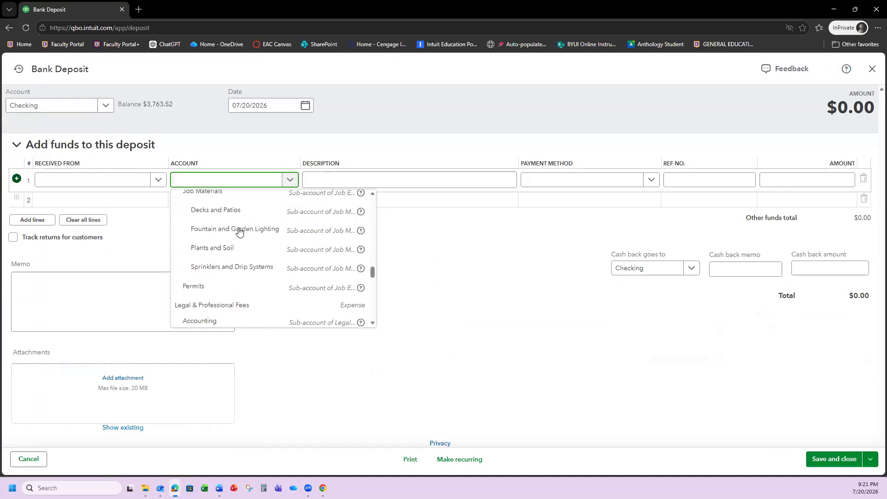
scroll(240, 227, up, 5)
scroll(240, 224, up, 8)
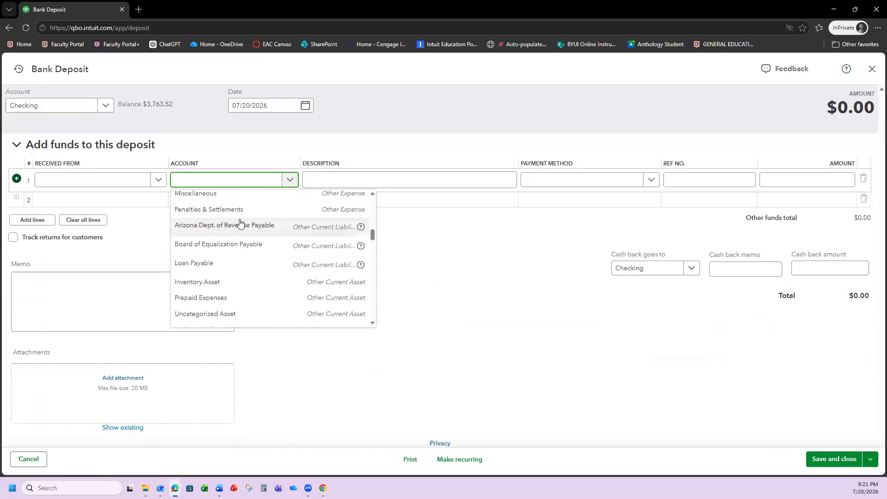
scroll(240, 224, up, 5)
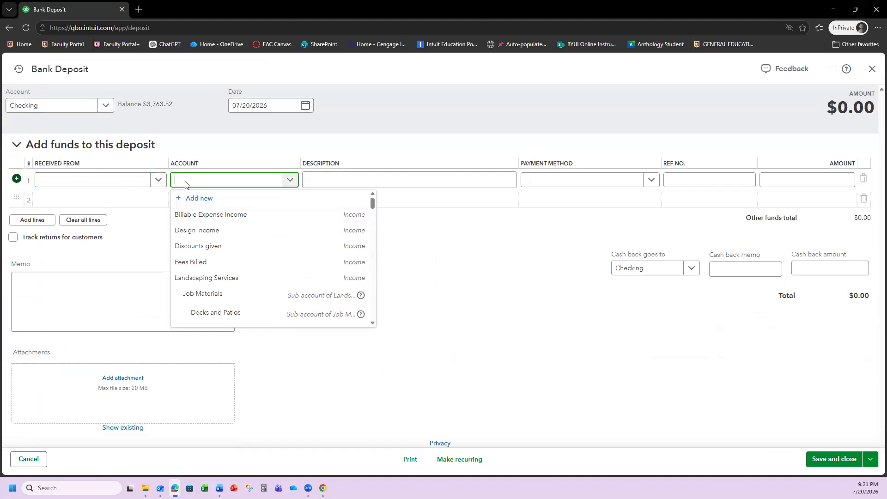
text(cash)
key(BackSpace)
key(BackSpace)
key(BackSpace)
key(BackSpace)
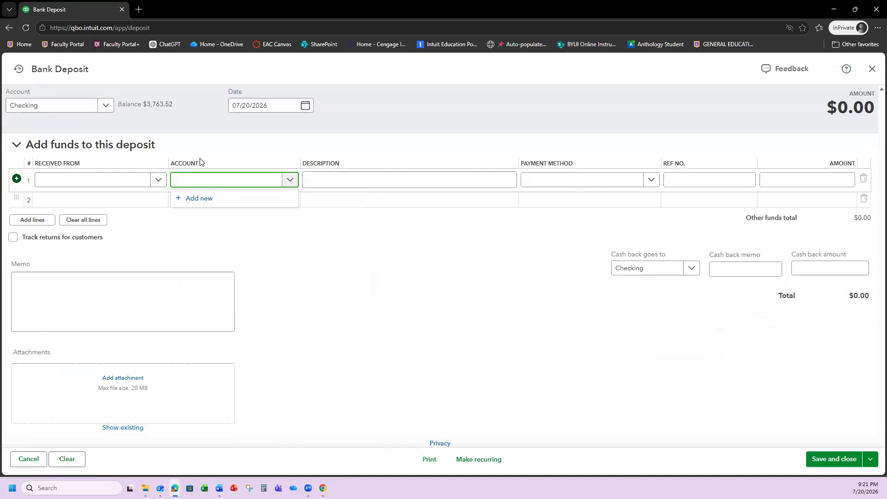
Assign the first deposit line to the Owner's Equity account and choose Cash as its payment method
text(own)
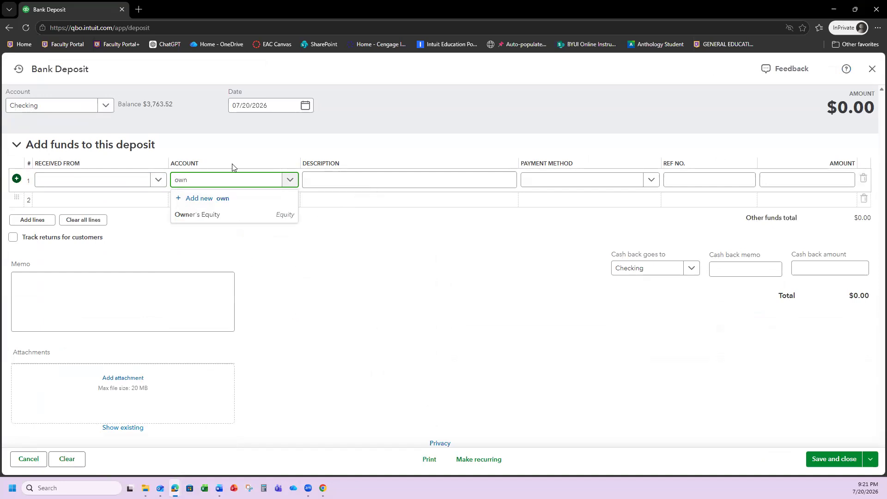
click(224, 215)
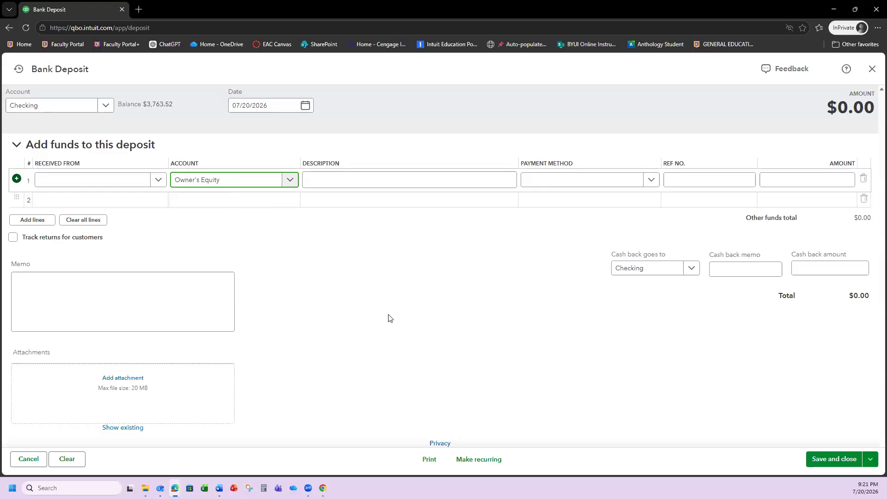
click(650, 186)
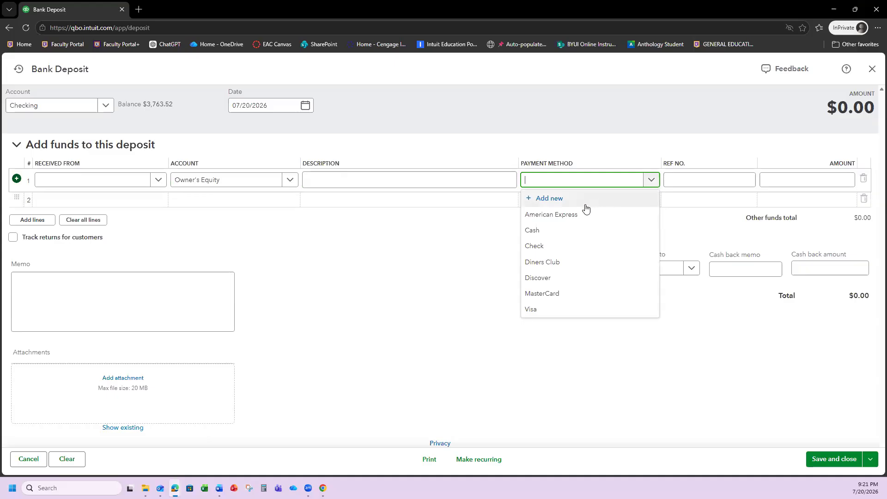
click(546, 231)
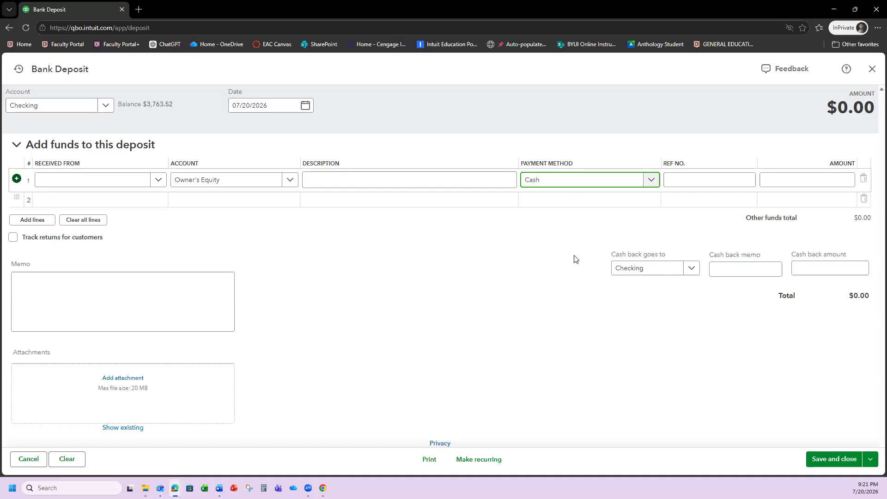
Set the amount of the first deposit line to $2,000.00
click(792, 183)
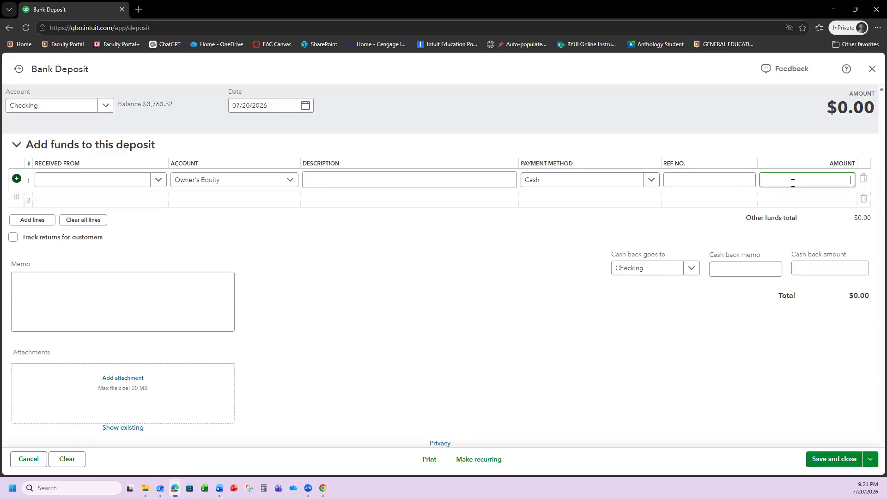
text(2,00)
text(000)
click(344, 279)
click(88, 180)
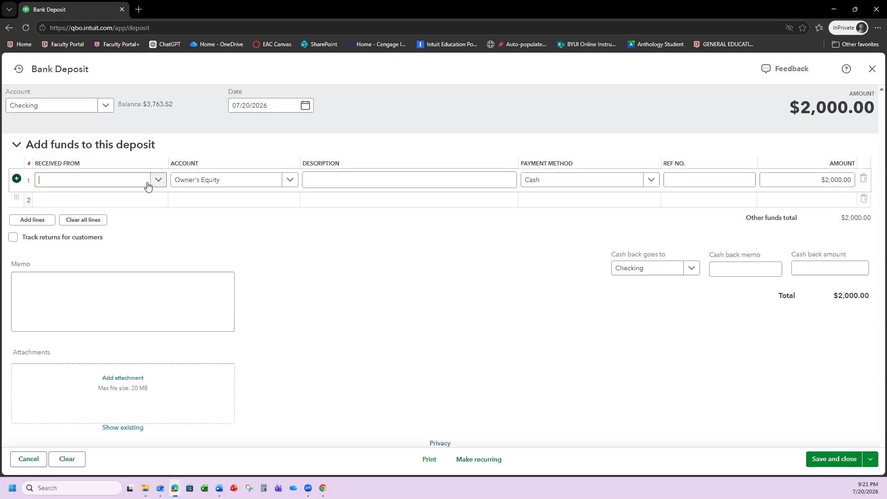
click(157, 180)
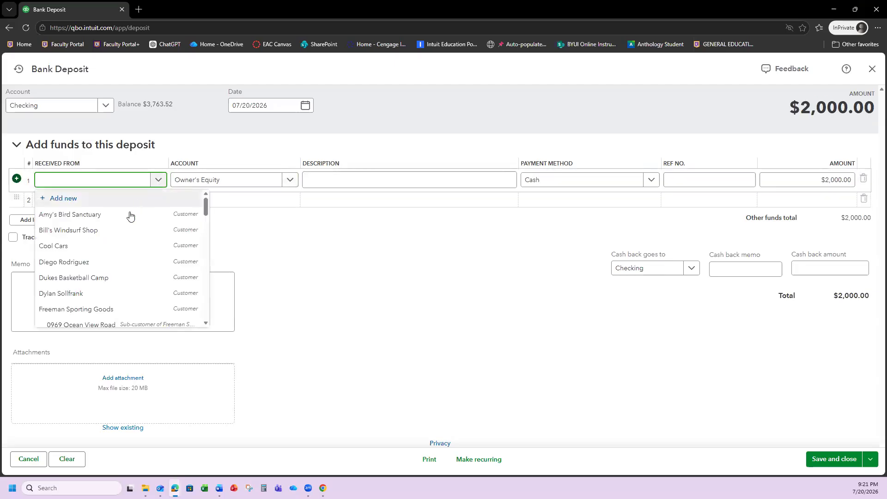
scroll(125, 250, down, 10)
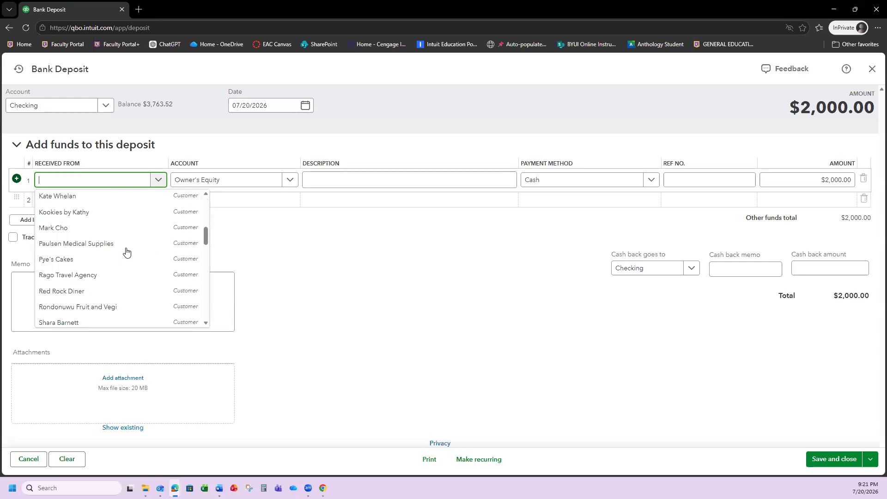
scroll(127, 251, down, 5)
scroll(127, 251, up, 10)
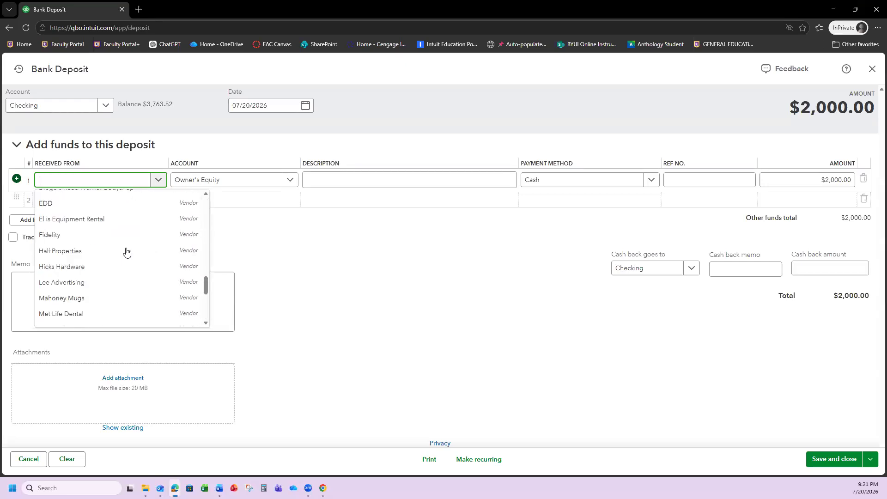
scroll(127, 251, up, 10)
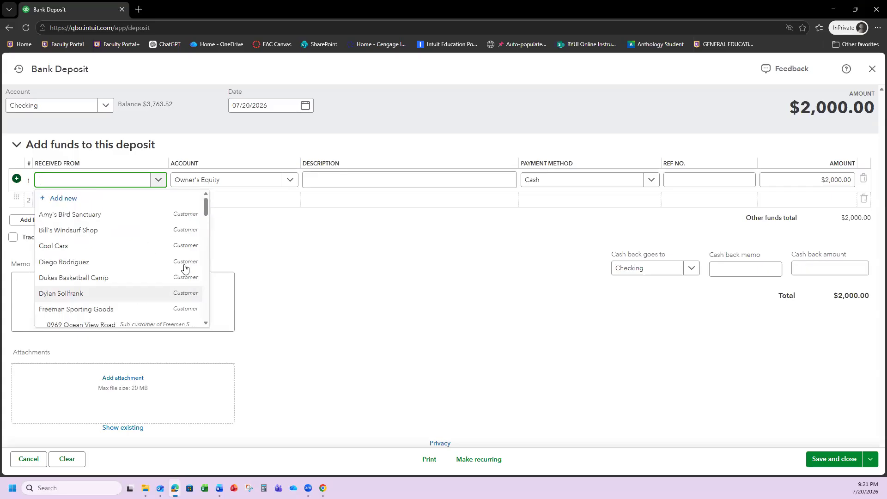
click(394, 259)
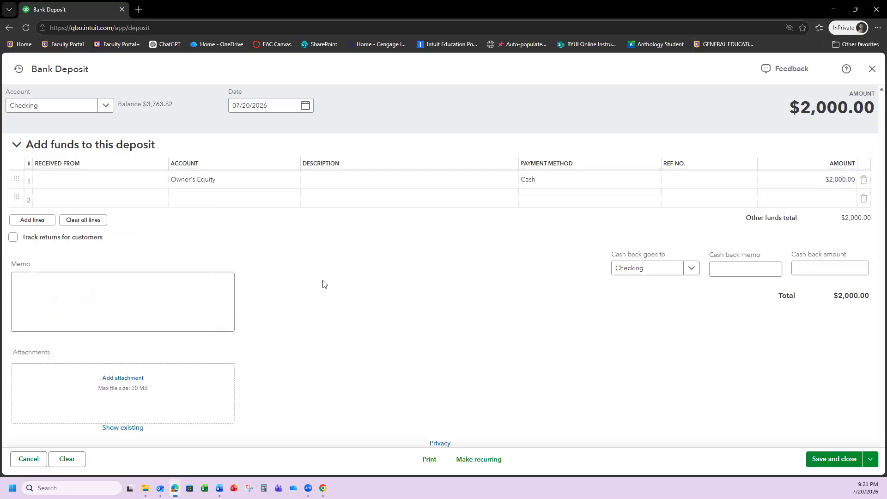
Enter the memo "Received equity contribution from owner" for the deposit, and save and close it
click(328, 179)
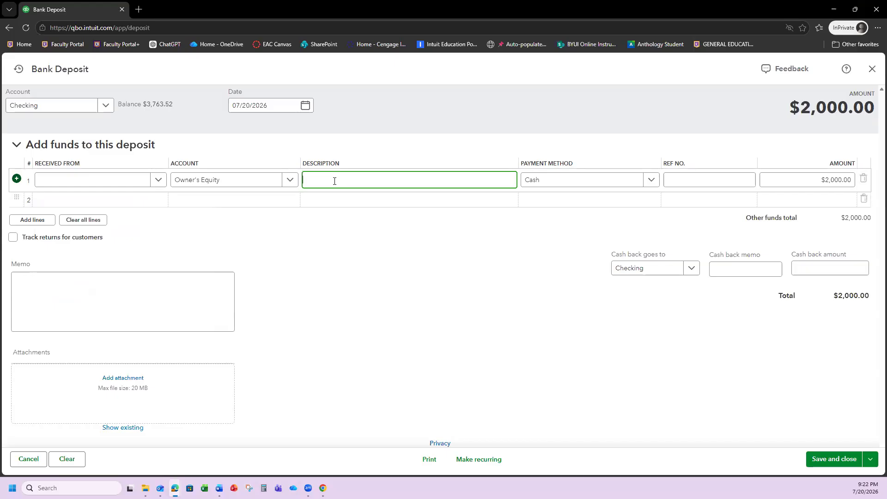
click(67, 300)
text(Rece)
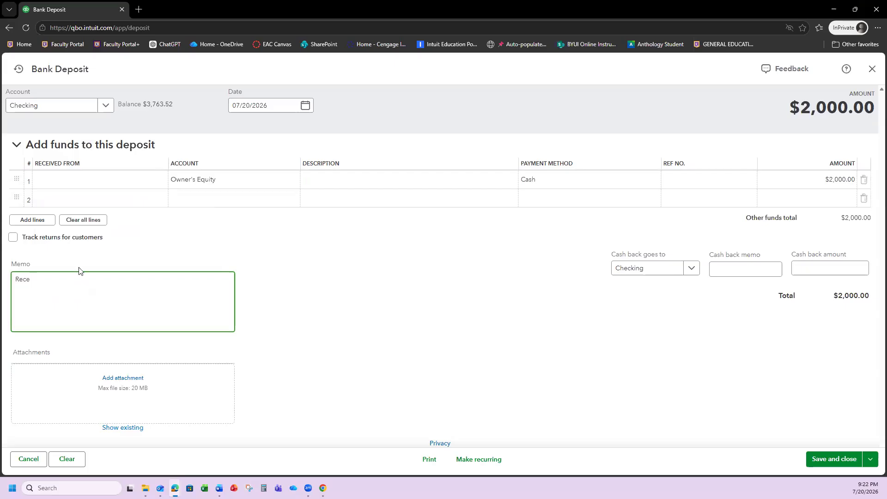
text(vved equity contribution from owner)
click(817, 460)
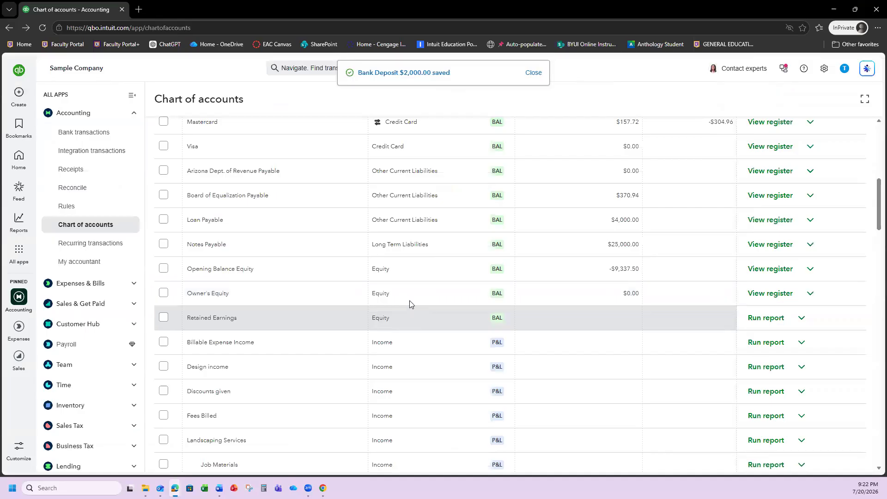
Review the owner's deposit in the Checking register and the account balances in the chart of accounts
scroll(402, 286, up, 10)
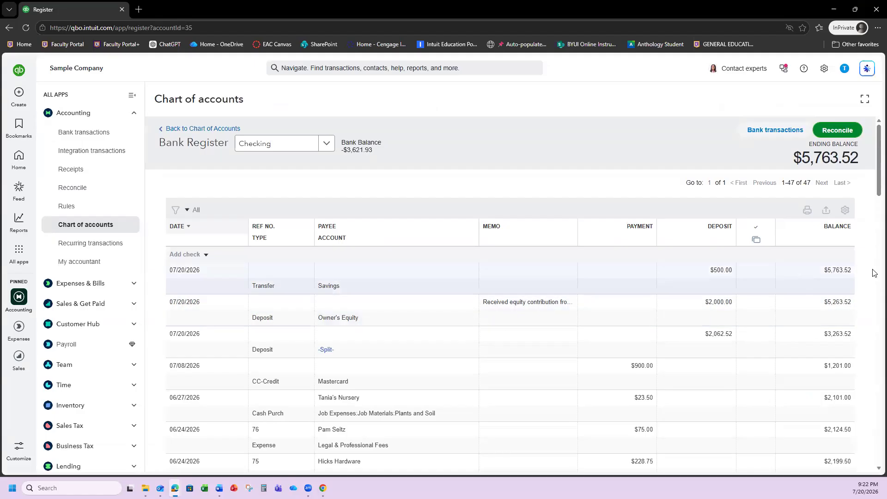
click(9, 28)
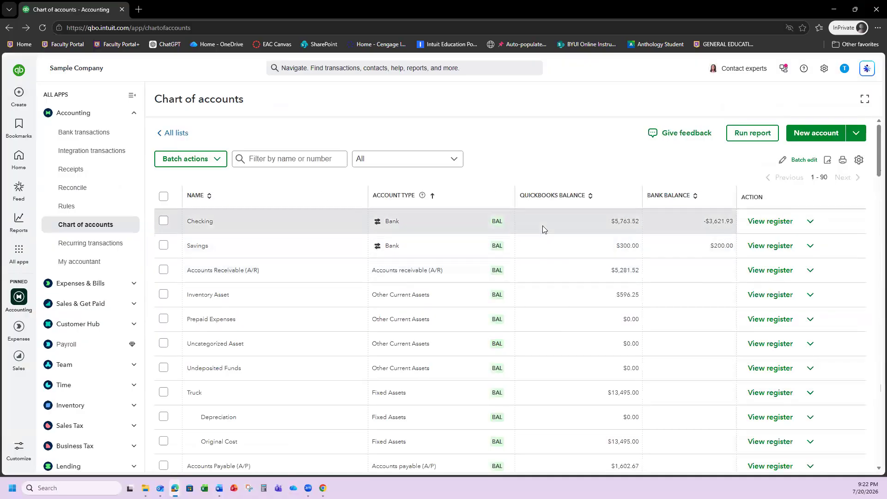
scroll(542, 226, down, 15)
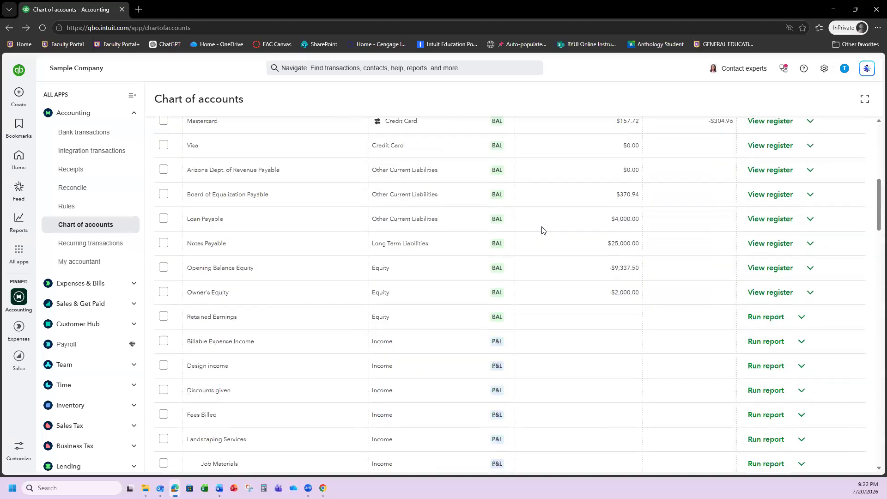
scroll(542, 230, down, 8)
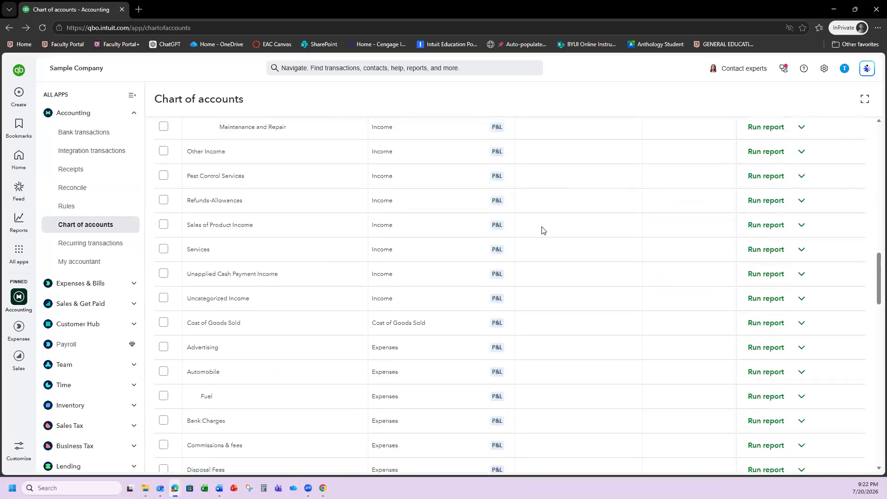
scroll(542, 229, down, 15)
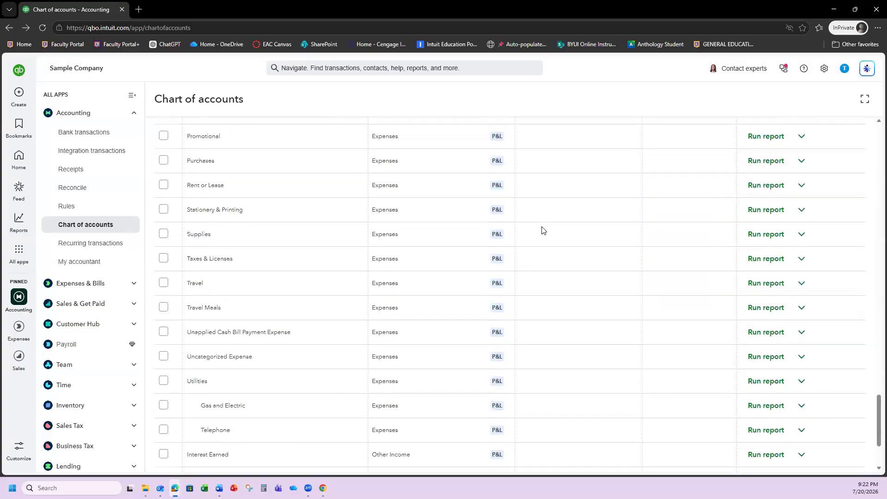
scroll(542, 223, up, 5)
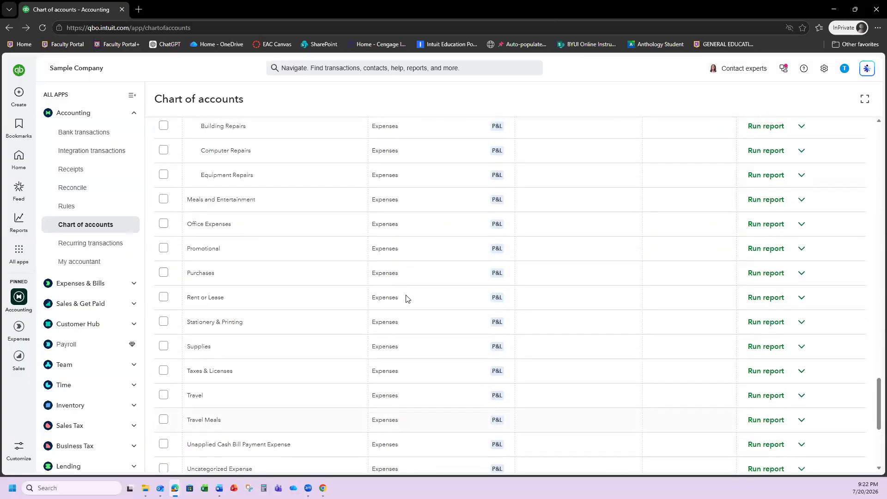
Start a new check drawn on the Checking account and look through the payee list, leaving the payee blank
scroll(408, 299, up, 20)
scroll(409, 298, up, 15)
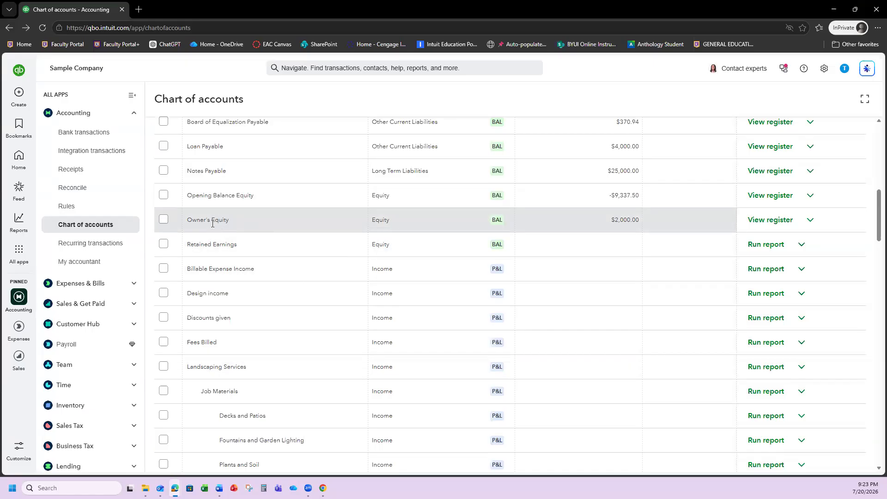
click(28, 101)
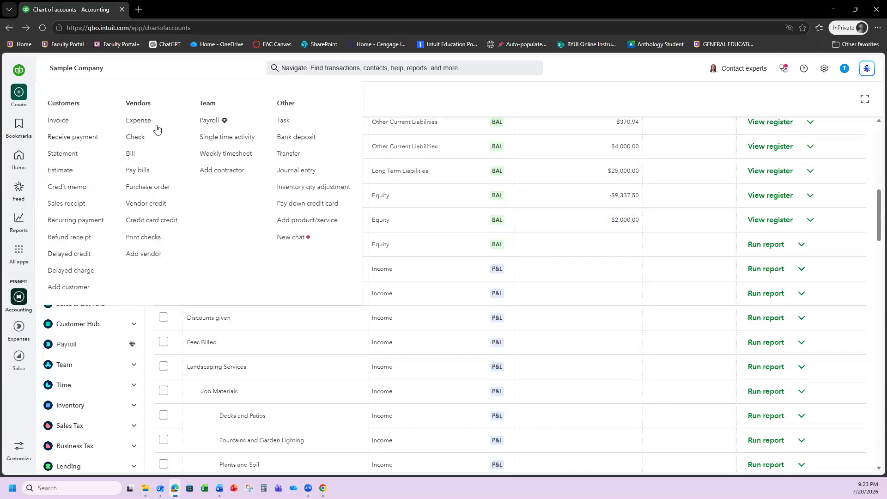
click(141, 144)
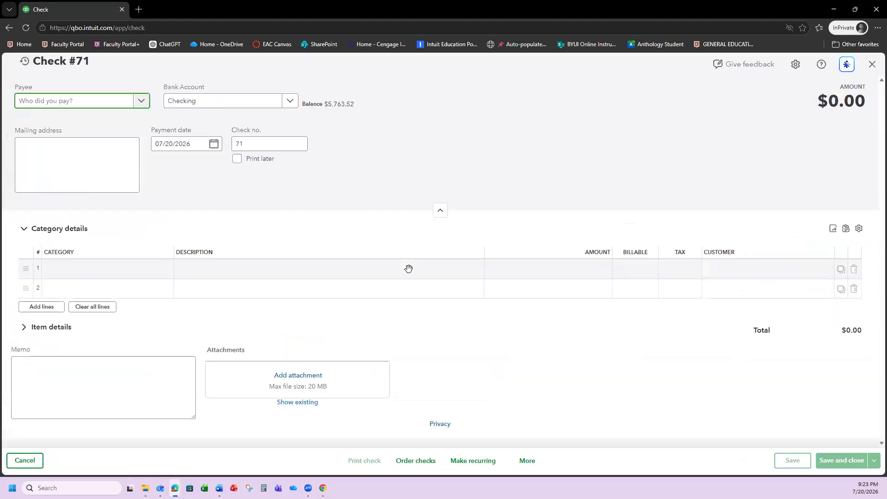
click(142, 102)
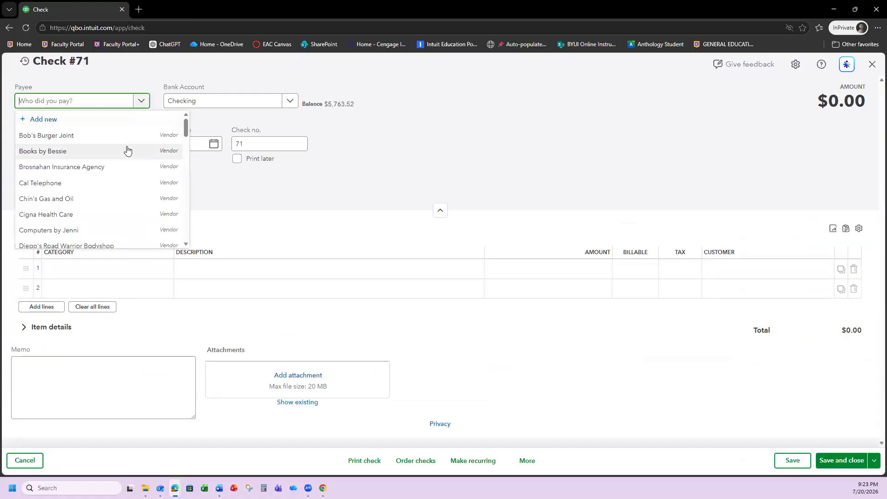
scroll(128, 150, down, 15)
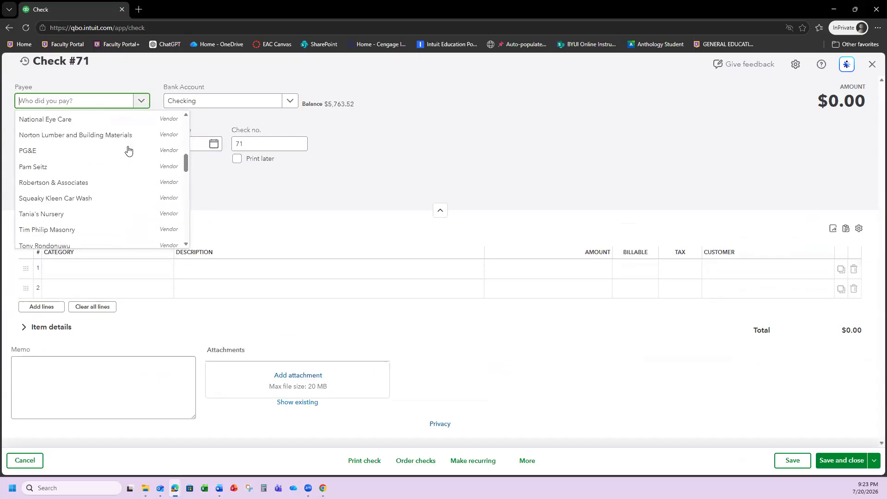
scroll(128, 150, down, 10)
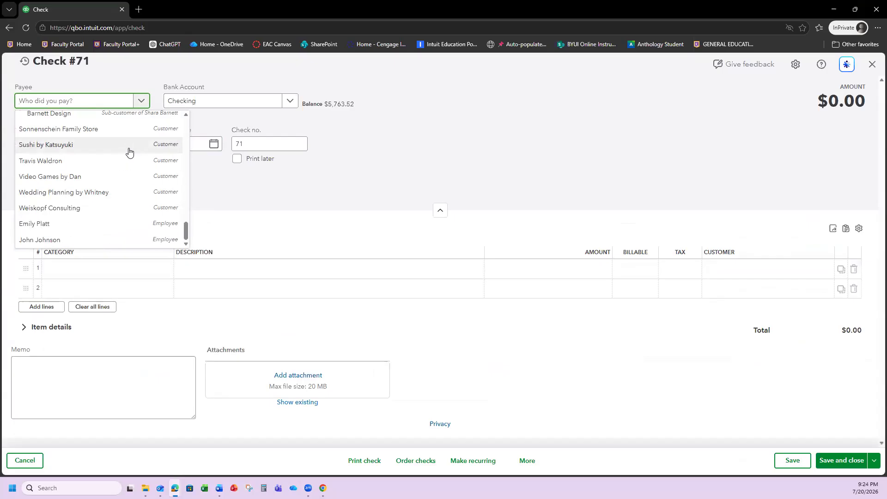
click(288, 180)
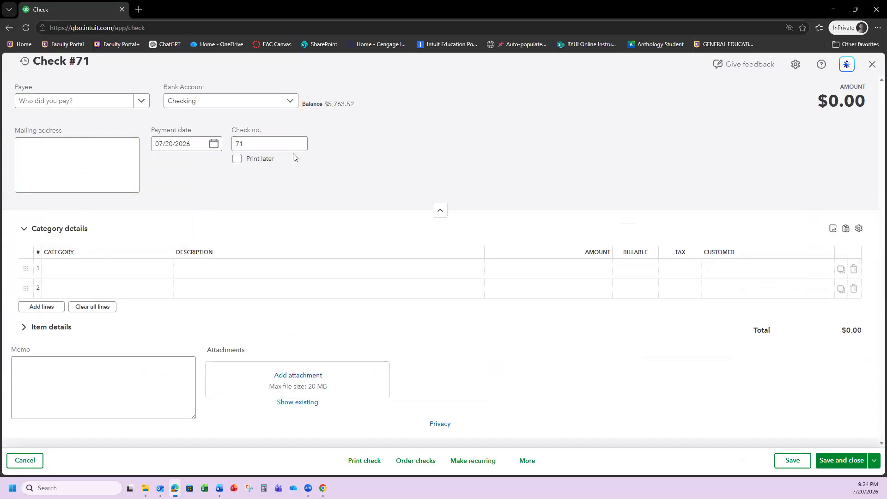
Assign the check's first category line to Owner's Equity with an amount of $500.00
click(129, 272)
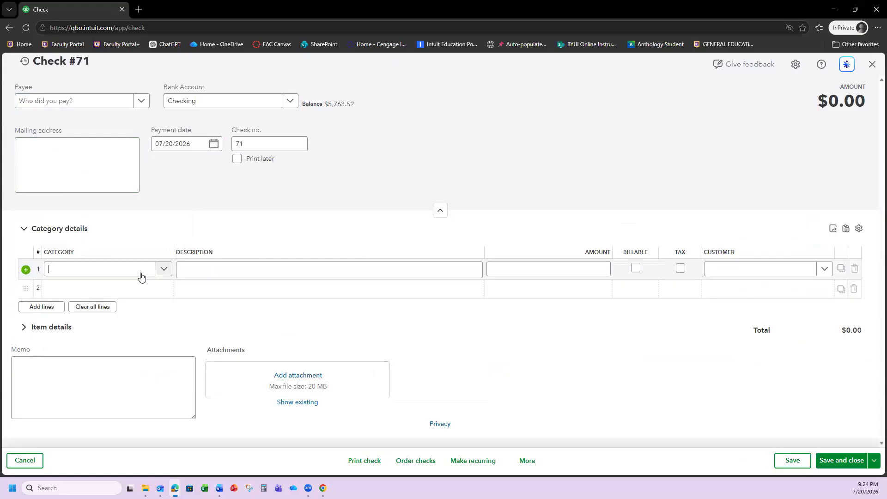
click(169, 269)
text(owners)
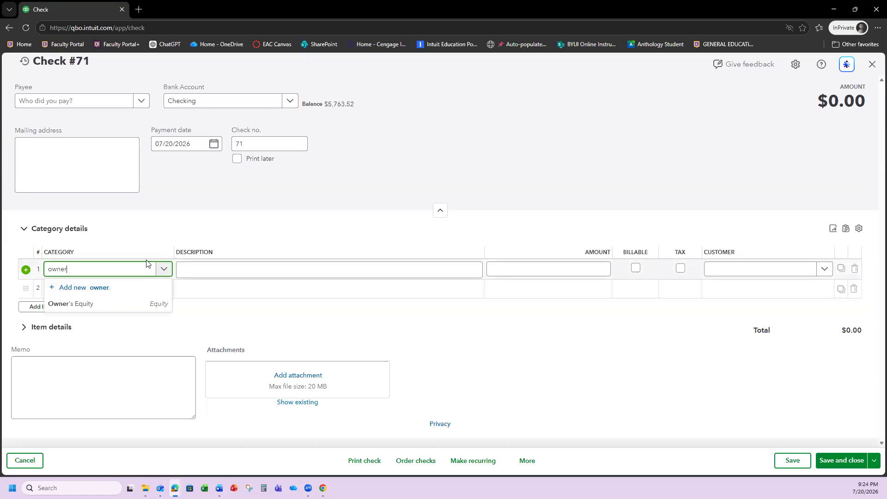
click(109, 305)
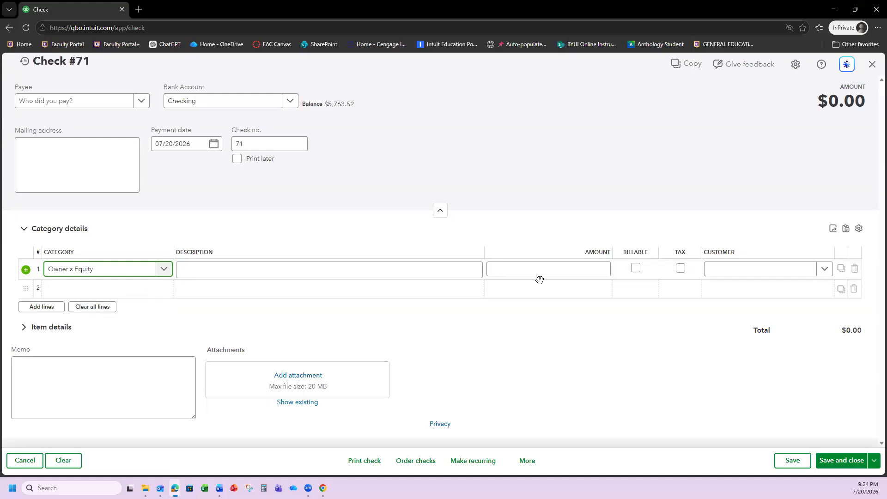
click(555, 272)
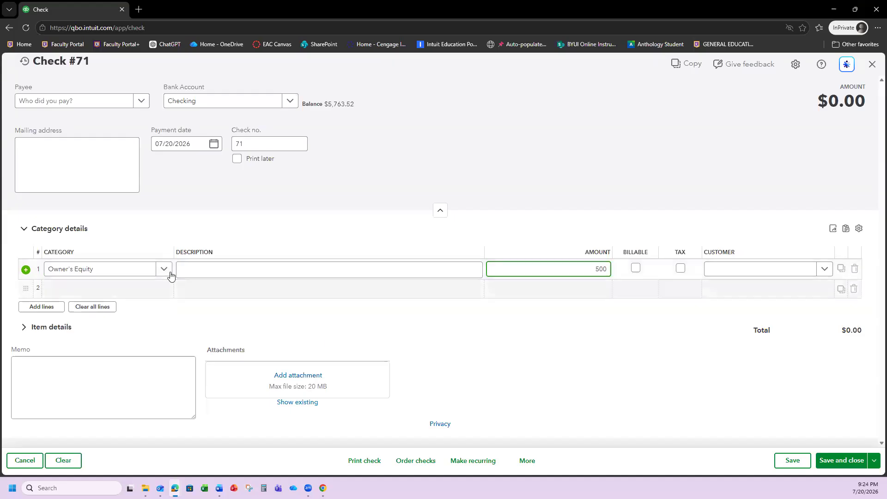
click(202, 275)
Enter the memo "Owner draw of $500" on the check, and save and close it
click(173, 311)
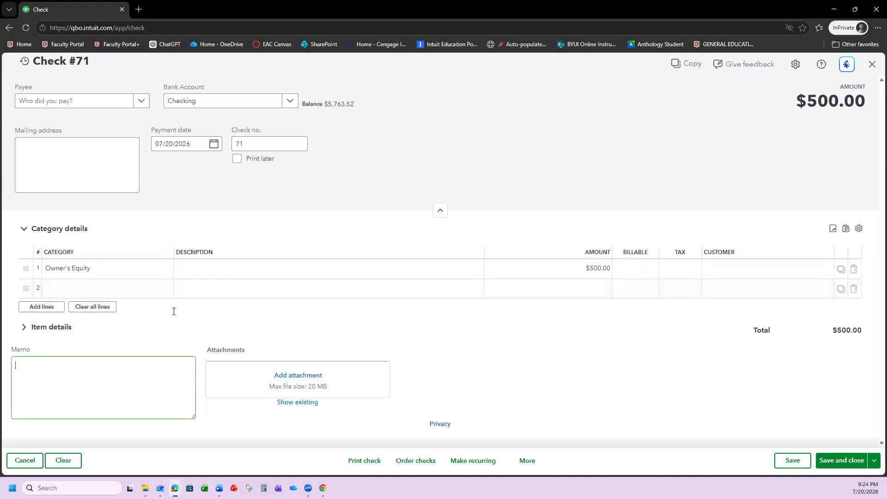
text(Paid owner draw)
key(BackSpace)
key(BackSpace)
key(BackSpace)
key(BackSpace)
key(BackSpace)
key(BackSpace)
key(BackSpace)
key(BackSpace)
key(BackSpace)
key(BackSpace)
key(BackSpace)
key(BackSpace)
text(Owner draw )
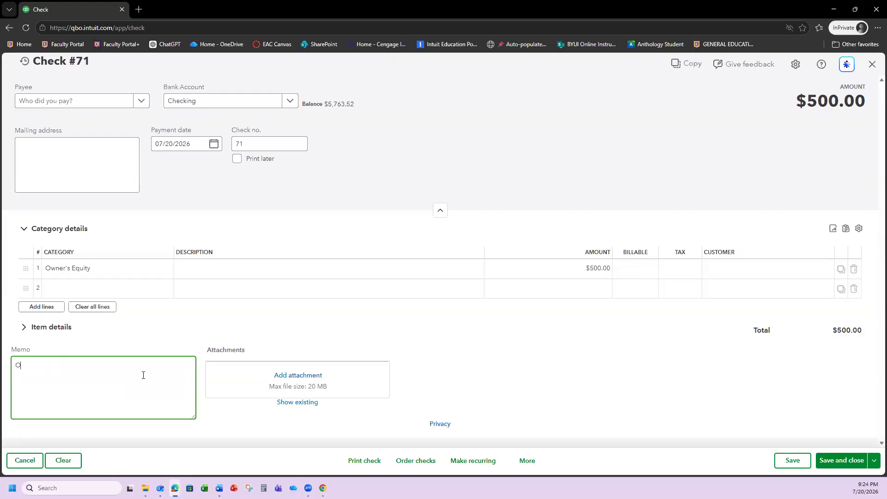
text(of $500)
click(830, 461)
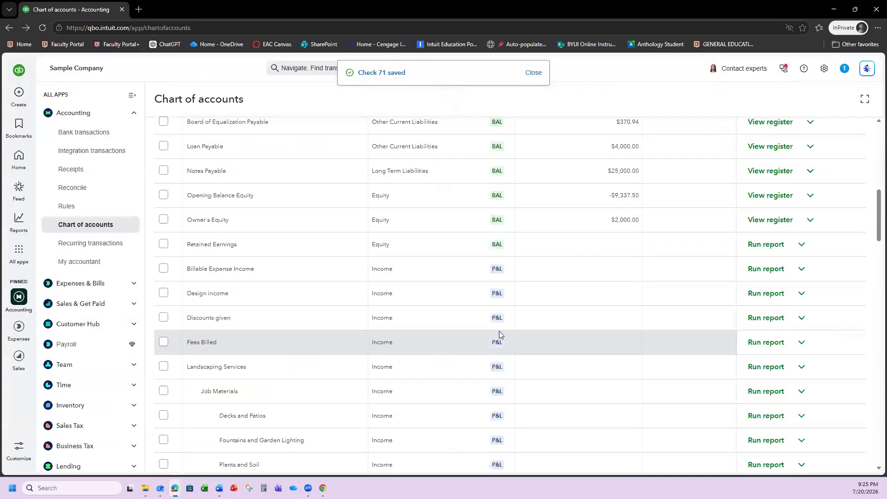
Refresh the chart of accounts to check the Owner's Equity and Checking balances, and view the Checking register
scroll(502, 312, up, 10)
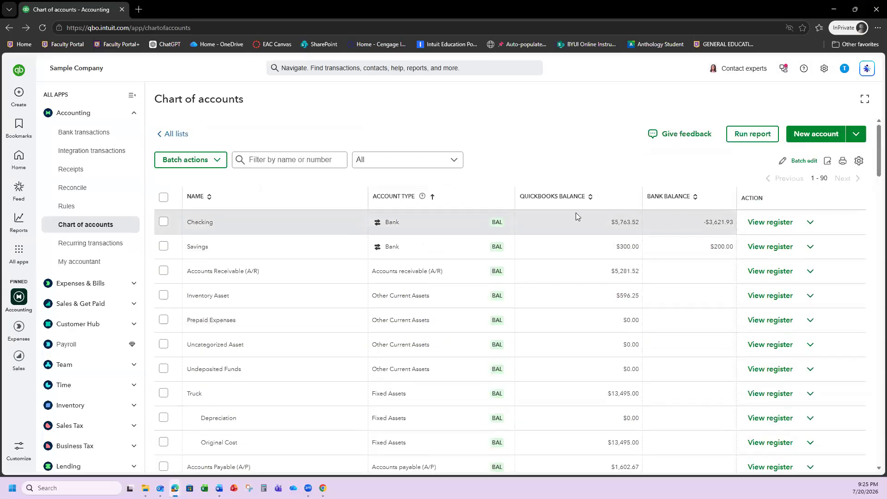
scroll(578, 229, down, 5)
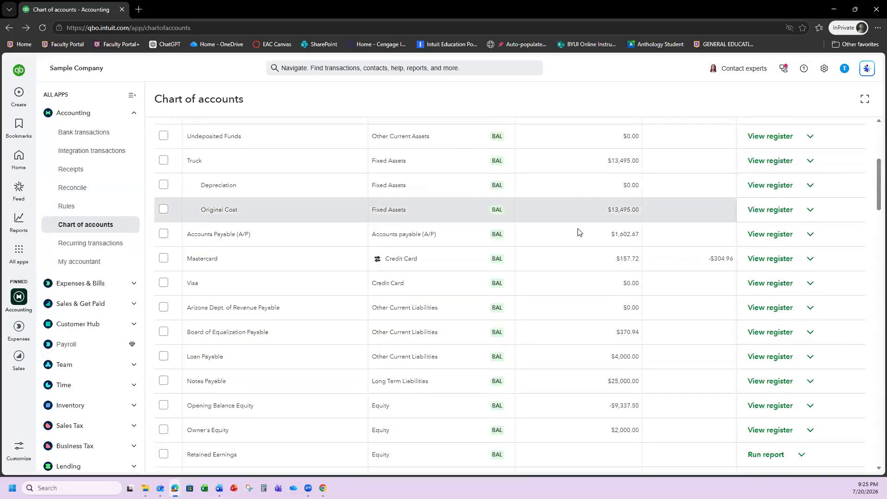
scroll(578, 232, down, 2)
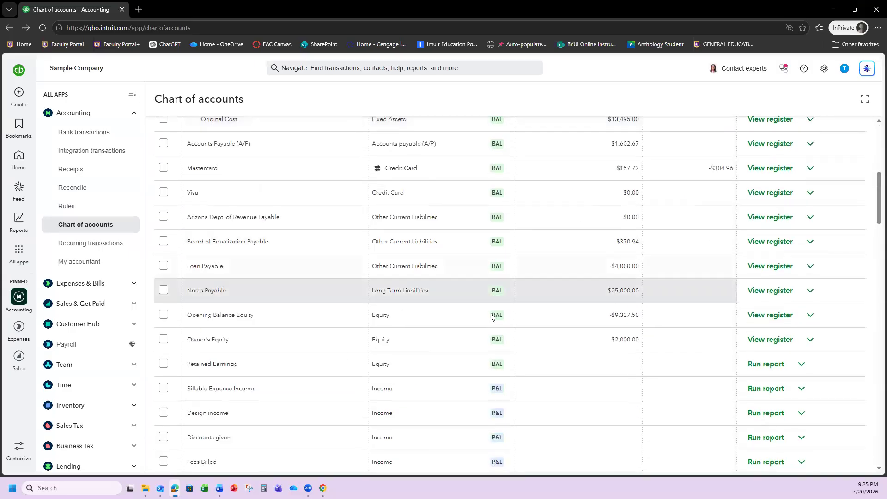
click(42, 28)
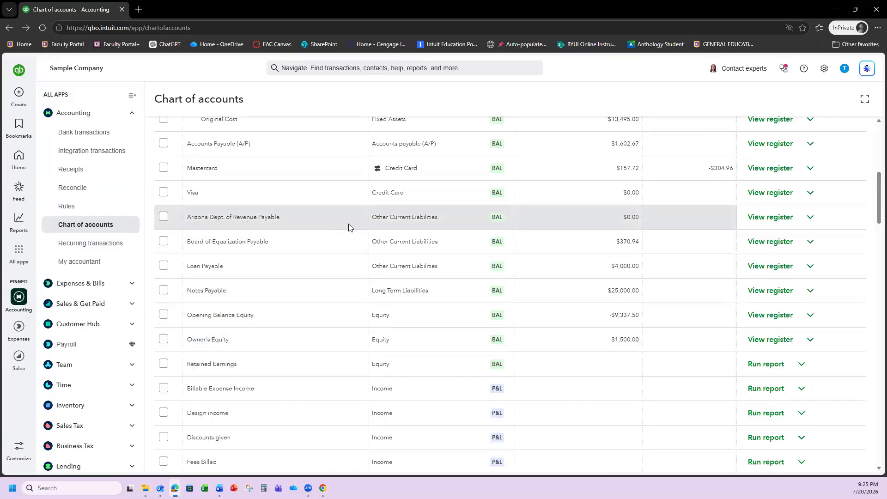
scroll(330, 220, up, 7)
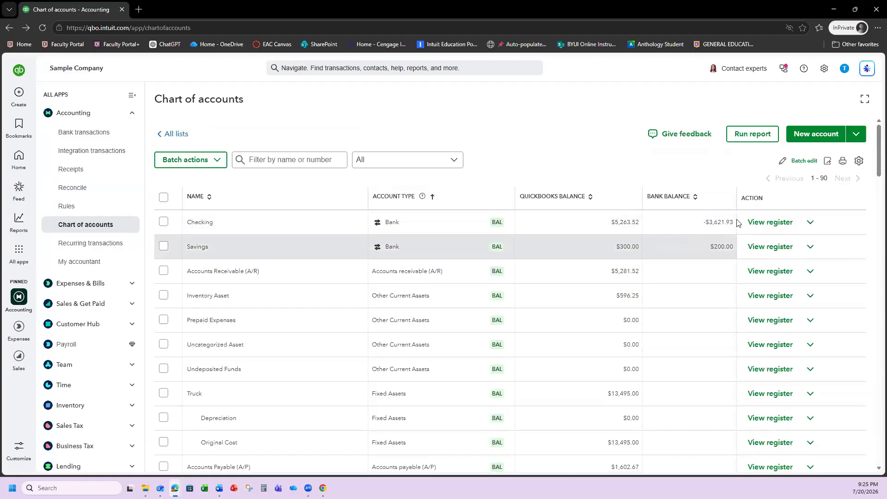
click(768, 222)
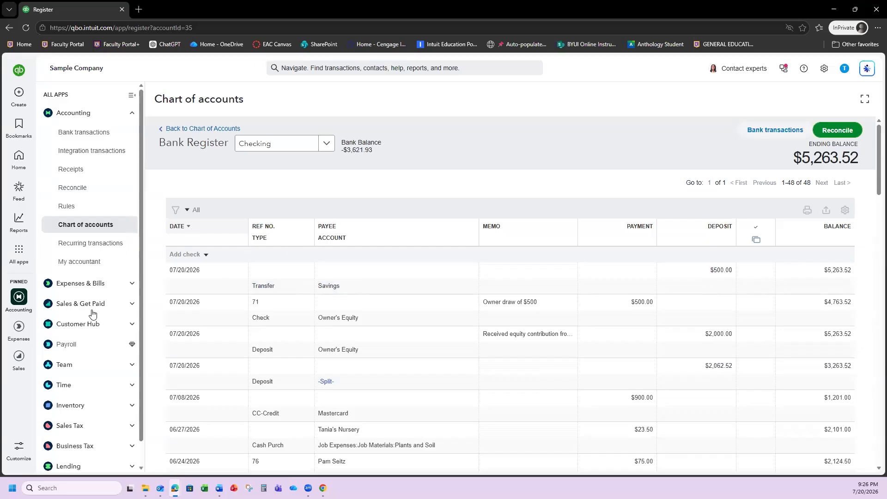
Find and run the Transaction Detail by Account report in the standard reports, and review its transactions
mouse_move(20, 223)
click(65, 236)
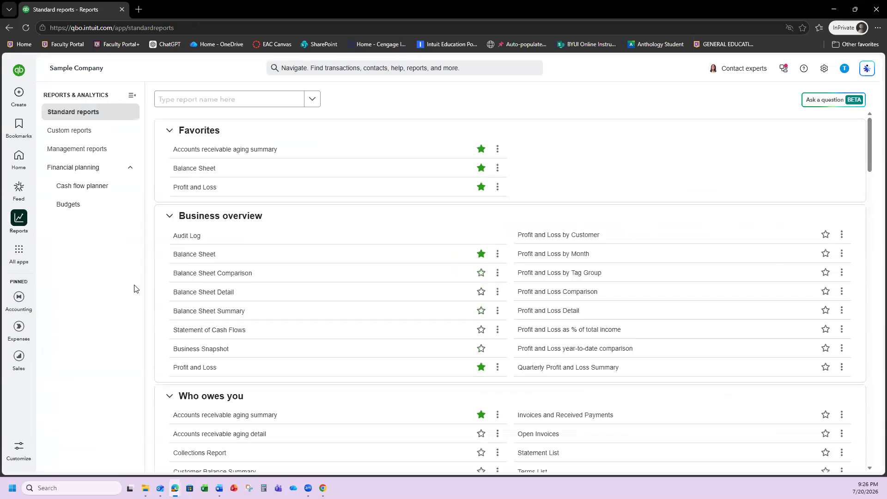
click(231, 102)
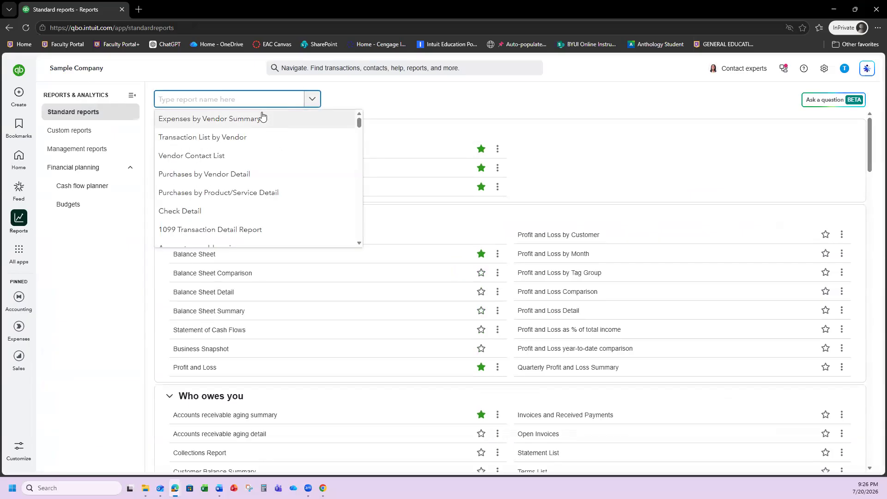
text(trans)
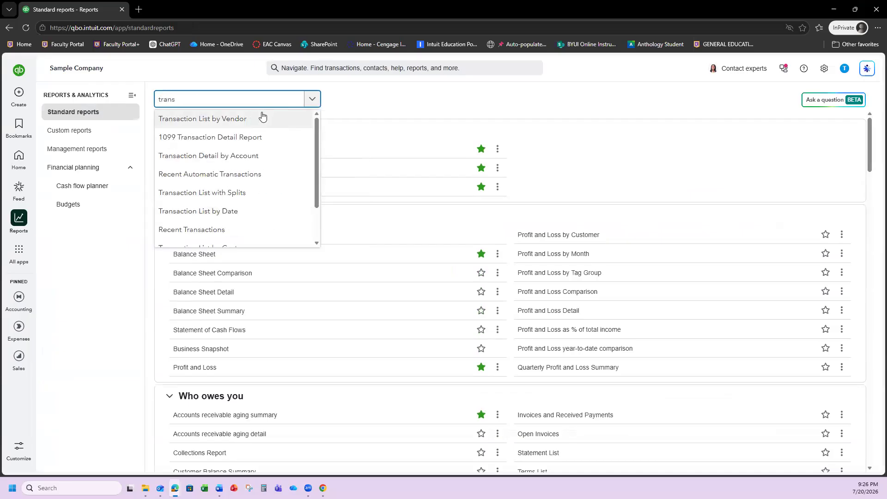
click(254, 159)
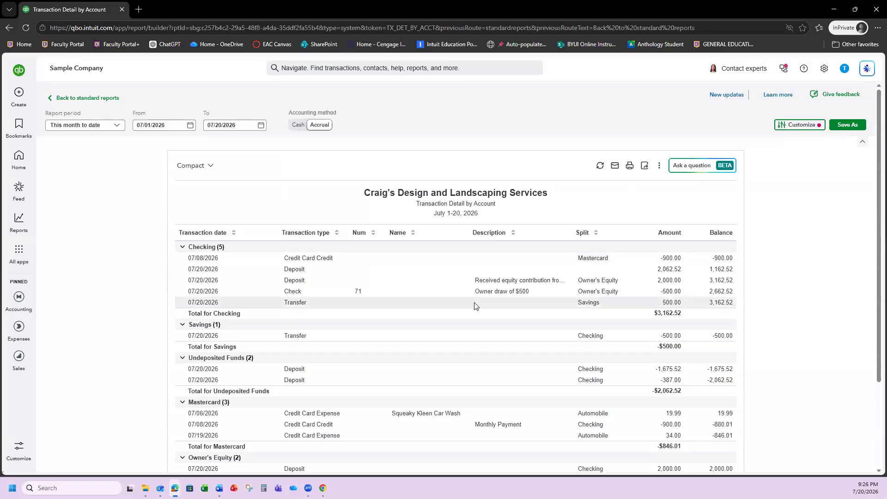
scroll(475, 306, down, 1)
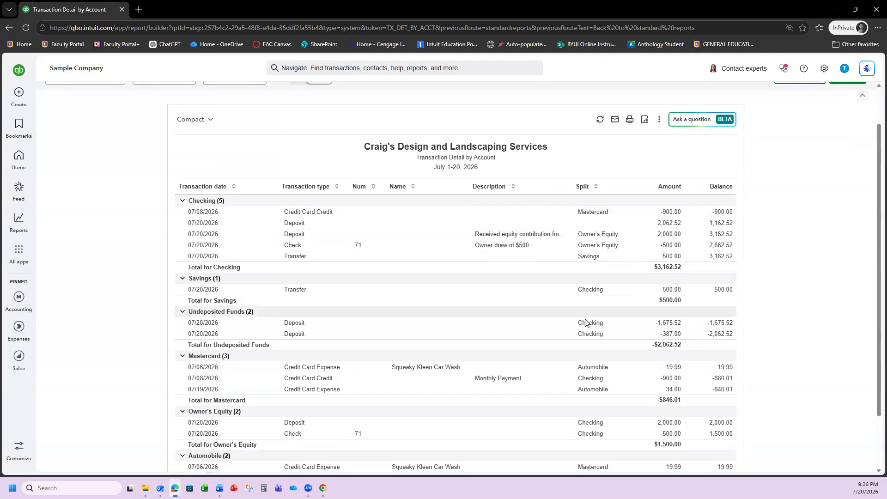
scroll(585, 322, down, 3)
scroll(596, 317, up, 5)
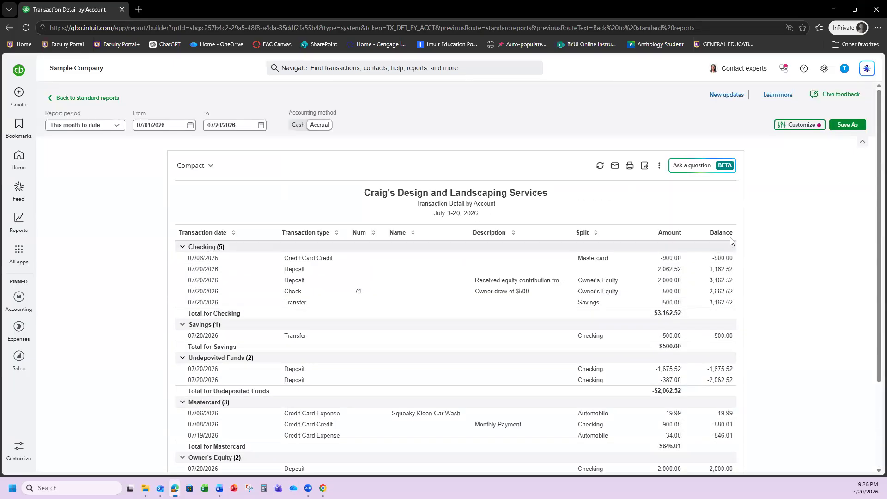
Save the Transaction Detail by Account report as a PDF and close the print dialog
click(629, 166)
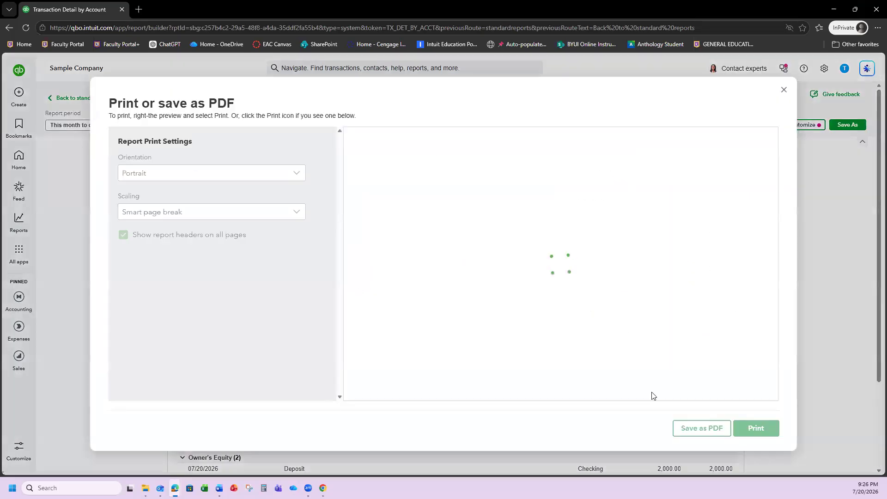
click(679, 427)
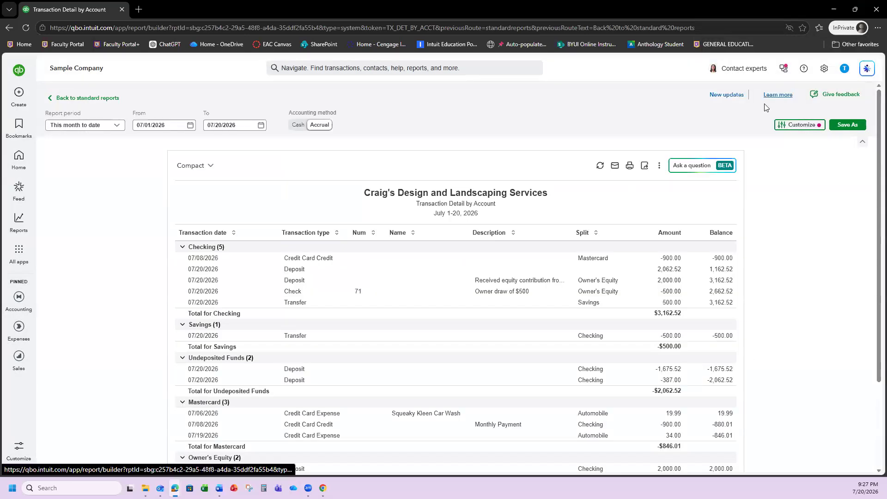
click(784, 90)
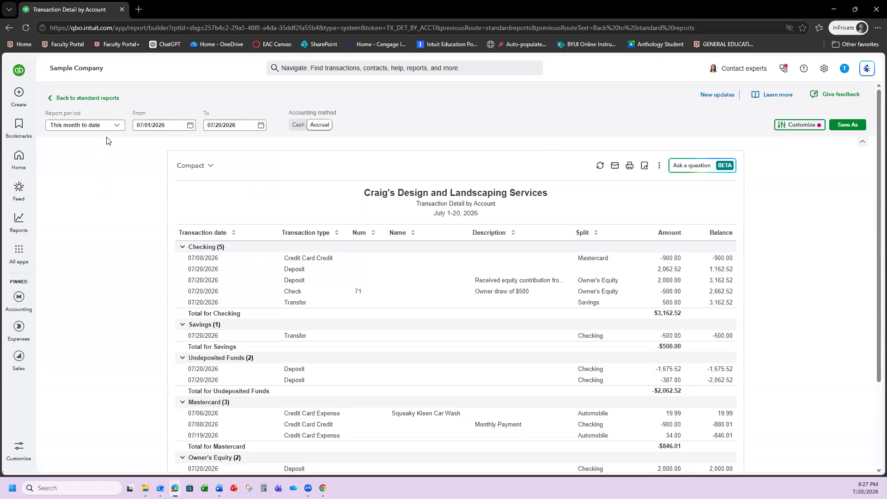
Return to the standard reports, run the Balance Sheet, and review its asset, liability and equity sections
click(66, 100)
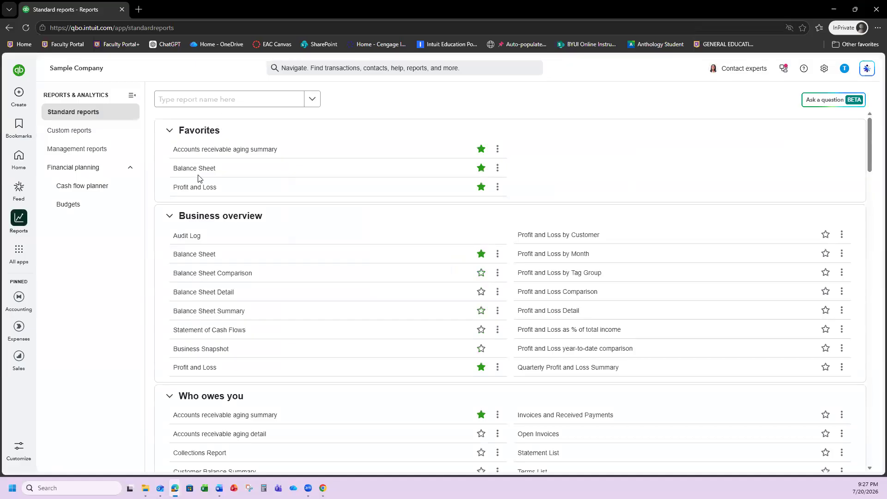
click(205, 171)
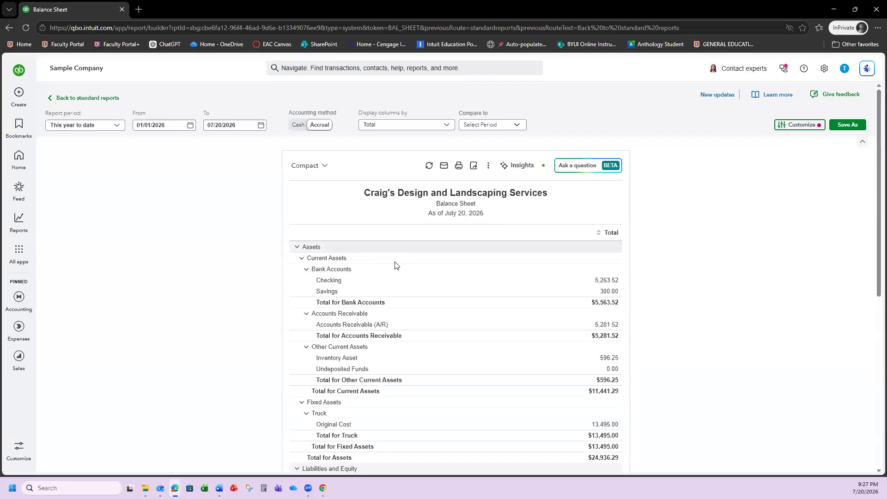
scroll(669, 333, down, 1)
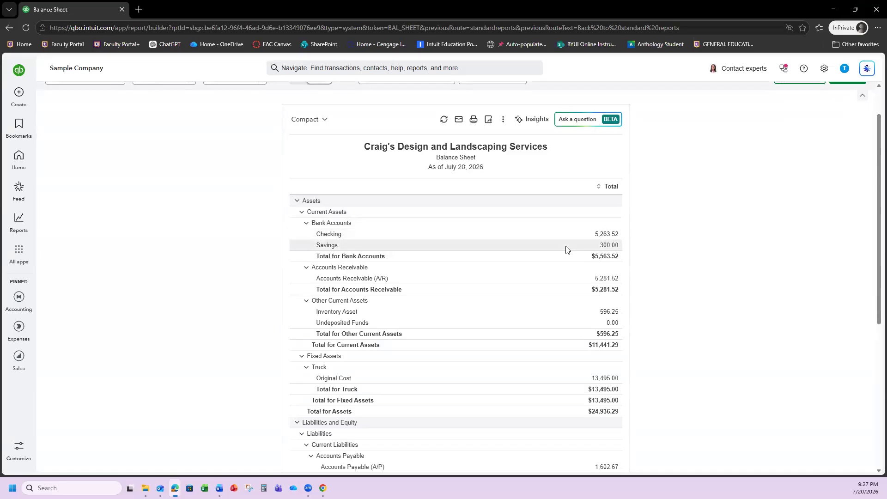
scroll(521, 324, down, 6)
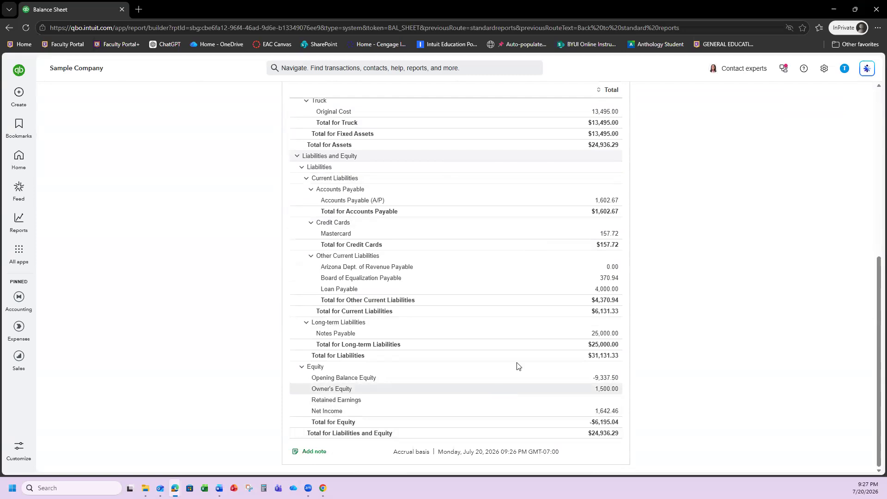
scroll(518, 361, up, 8)
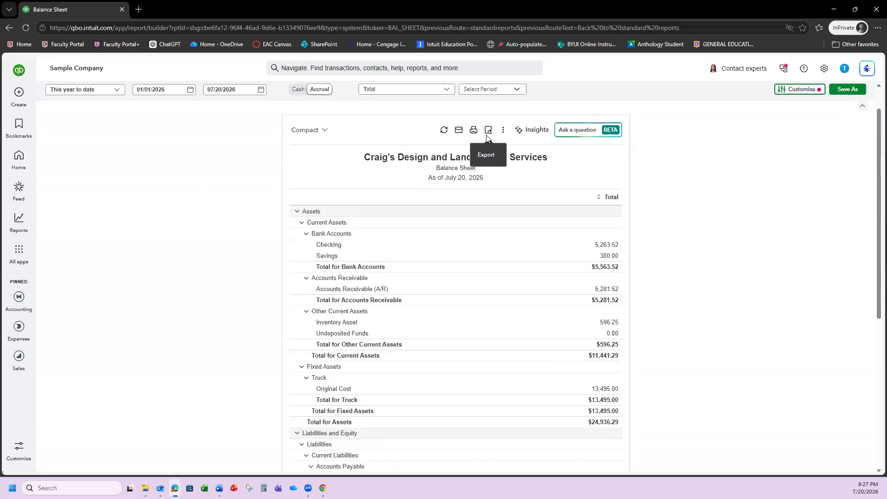
Save the Balance Sheet as a PDF and close the print dialog
click(473, 132)
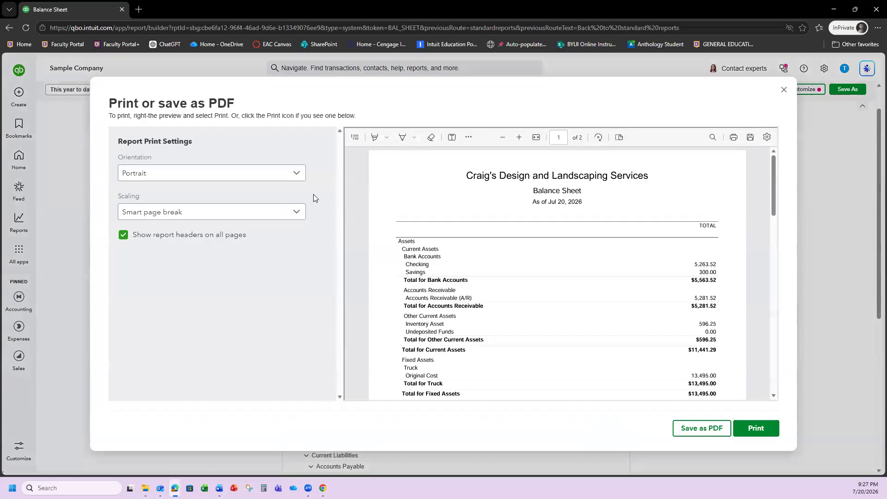
click(716, 431)
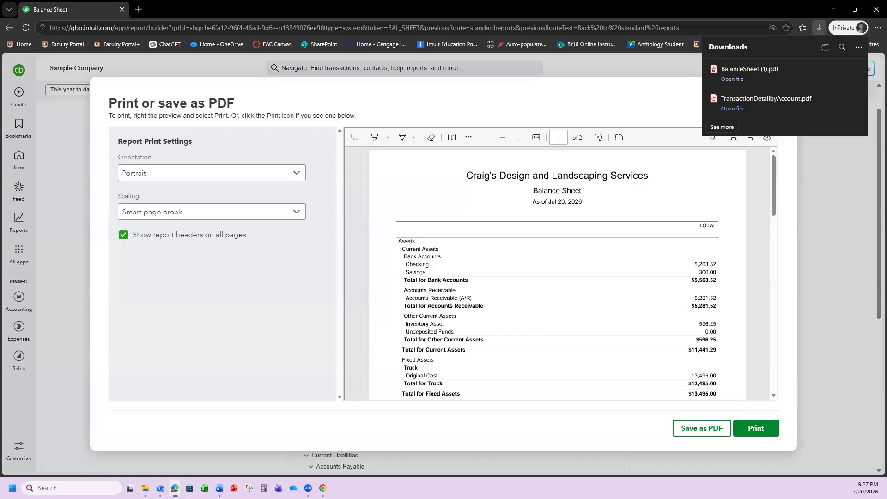
click(848, 289)
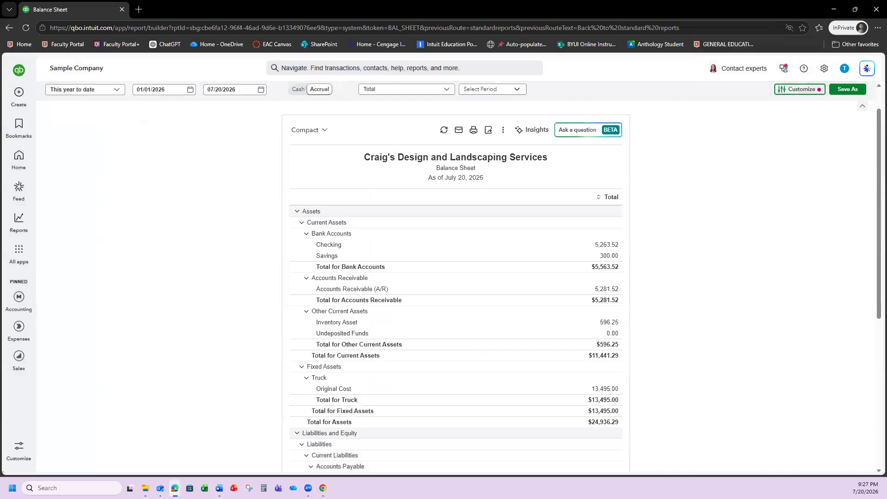